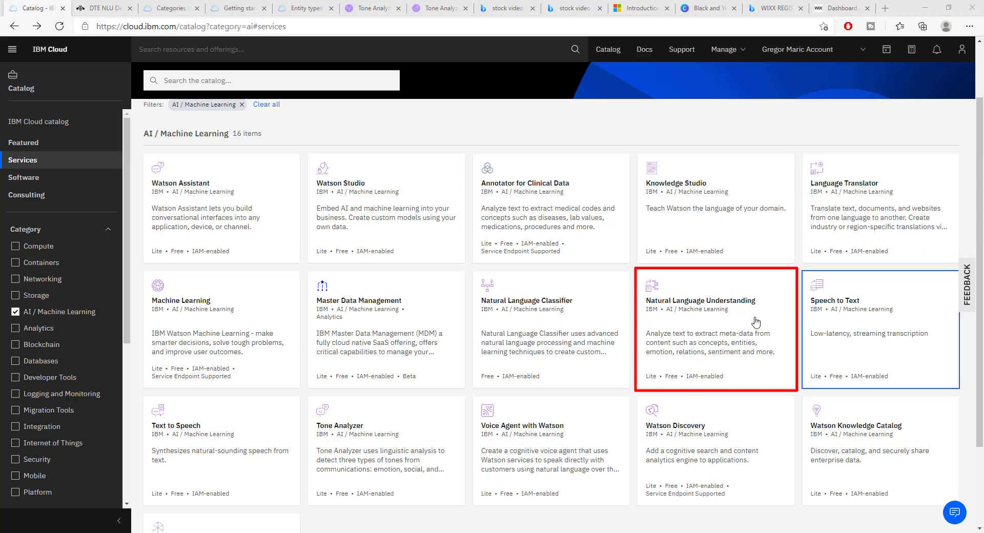
Check the Natural Language Understanding pricing plans in the catalog, then go back to the account Dashboard.
{"action": "left_click", "coordinate": [737, 322]}
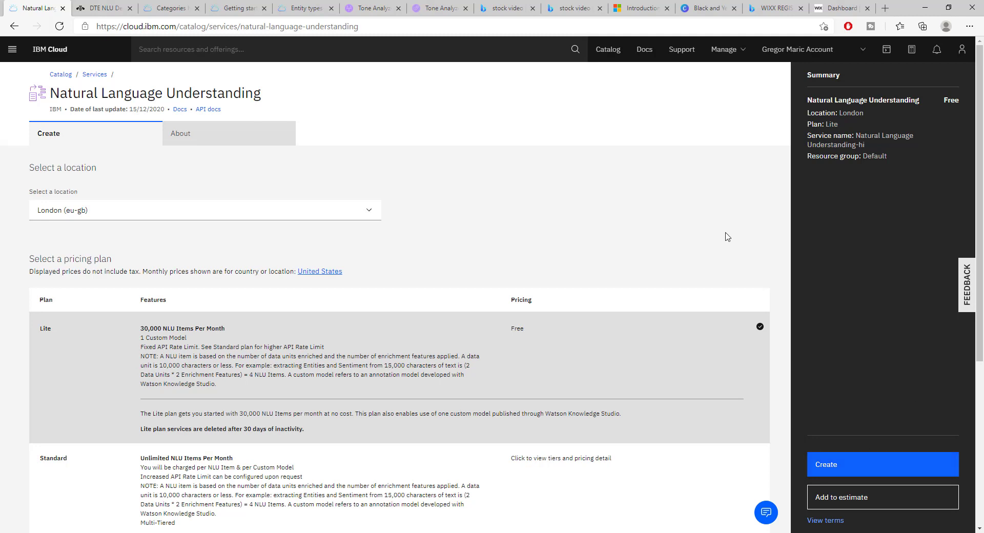
{"action": "left_click", "coordinate": [90, 76]}
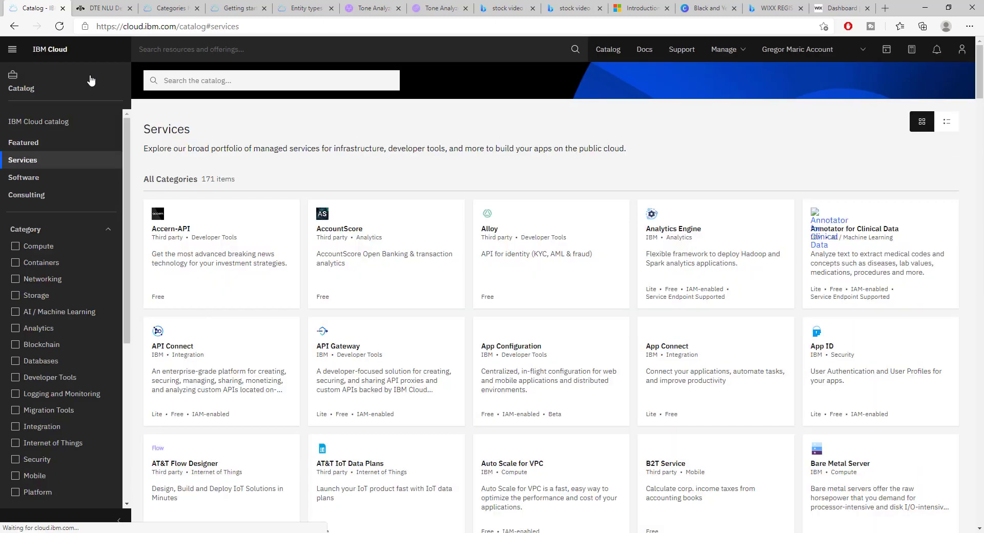
{"action": "left_click", "coordinate": [61, 53]}
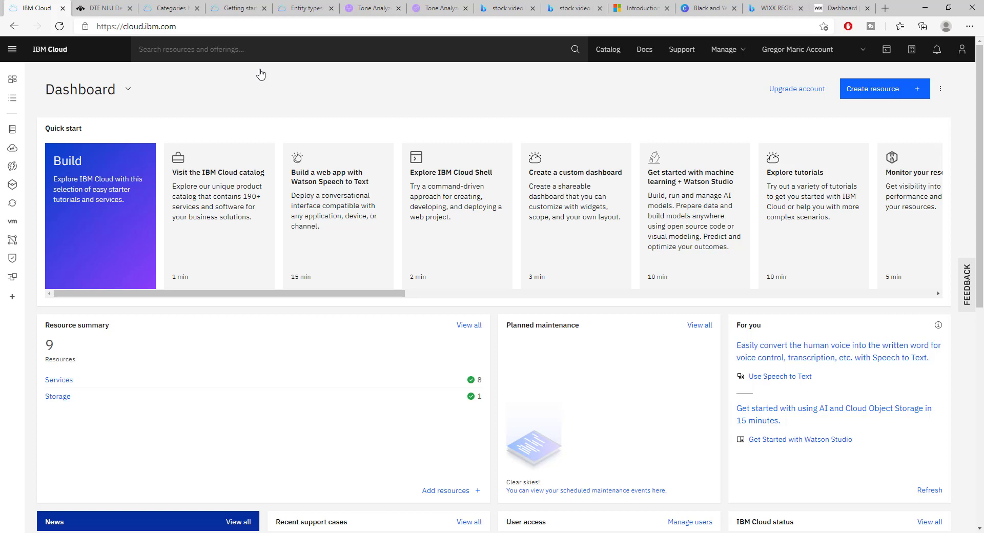
Open the Natural Language Understanding-qu instance from the Dashboard's services list.
{"action": "left_click", "coordinate": [59, 380]}
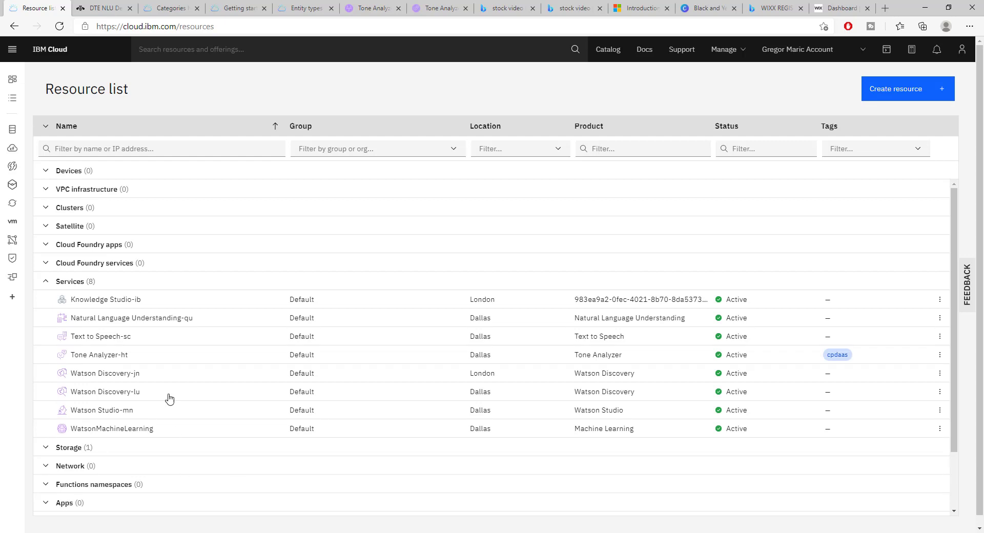
{"action": "left_click", "coordinate": [131, 319]}
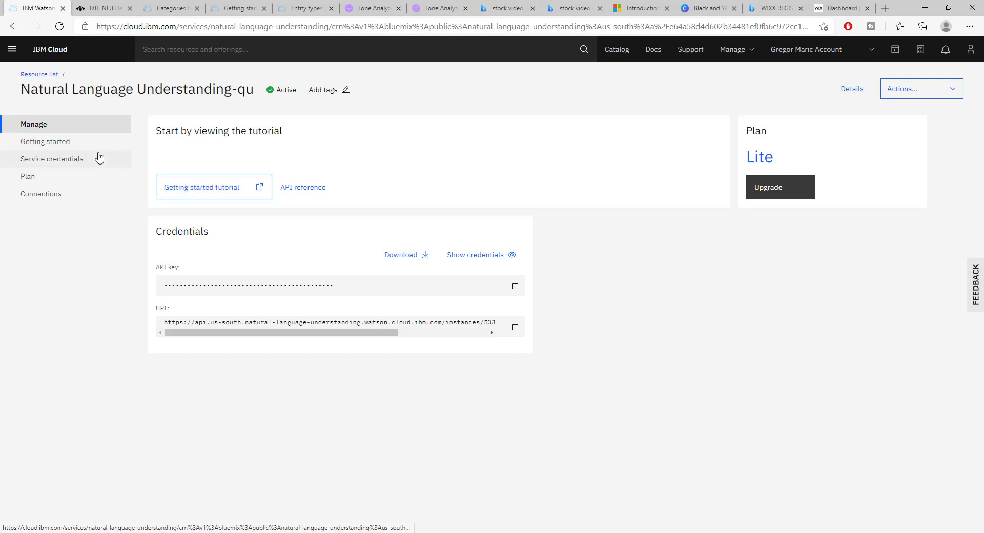
{"action": "left_click", "coordinate": [36, 195]}
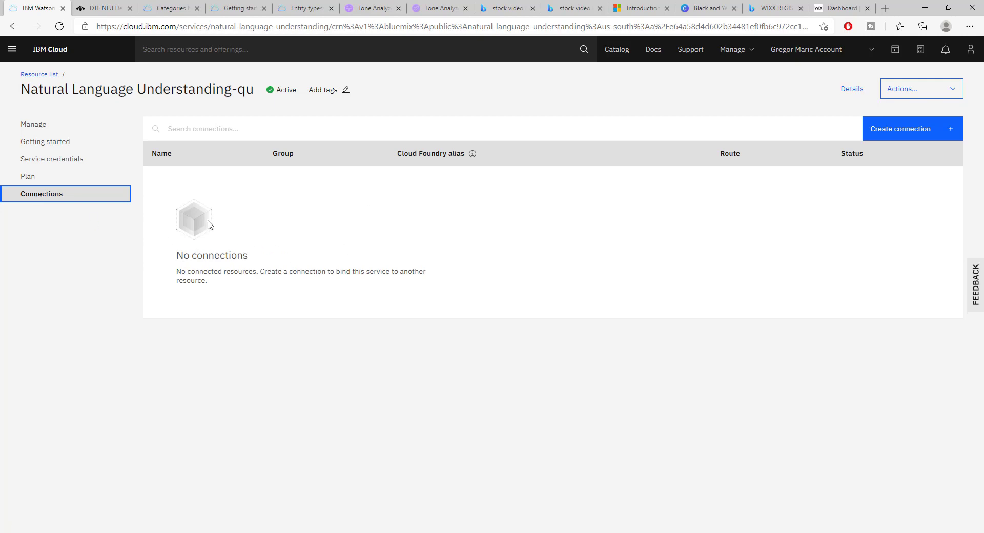
{"action": "left_click", "coordinate": [30, 124]}
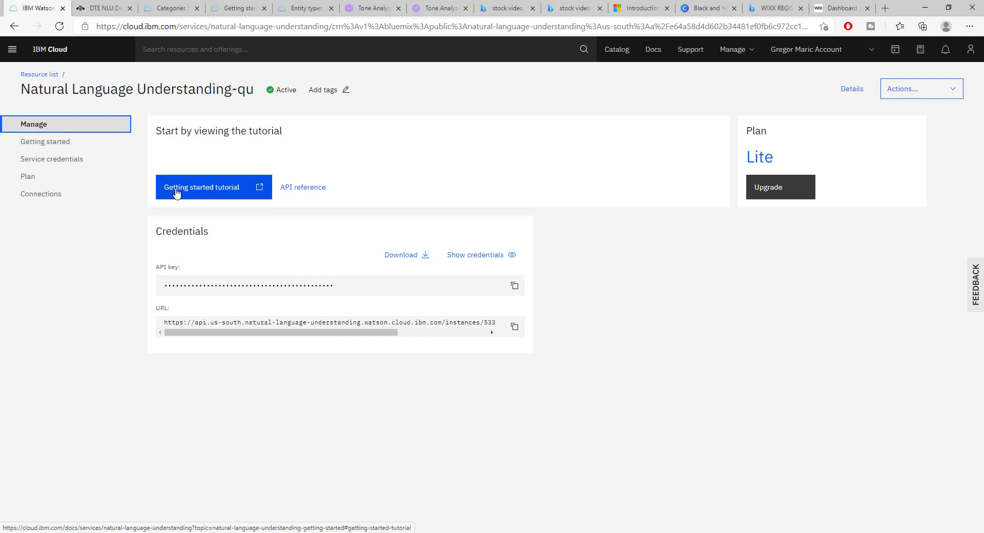
{"action": "left_click", "coordinate": [100, 10]}
{"action": "left_click", "coordinate": [38, 8]}
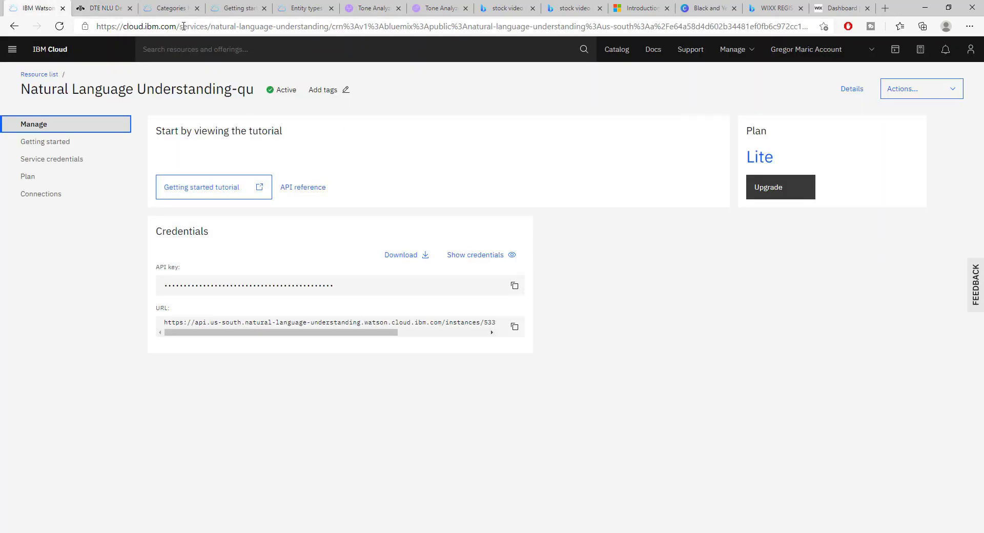
{"action": "left_click", "coordinate": [103, 9]}
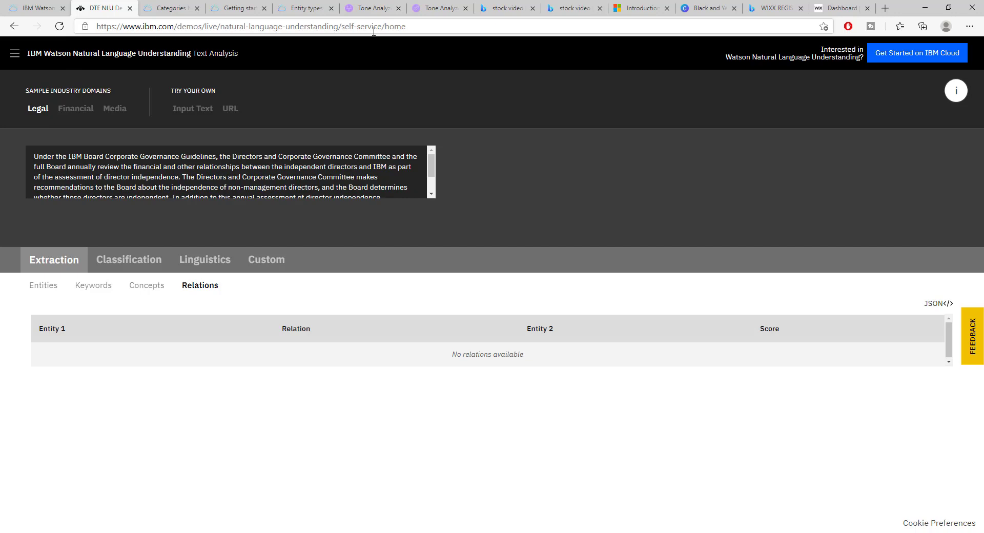
{"action": "left_click", "coordinate": [37, 9]}
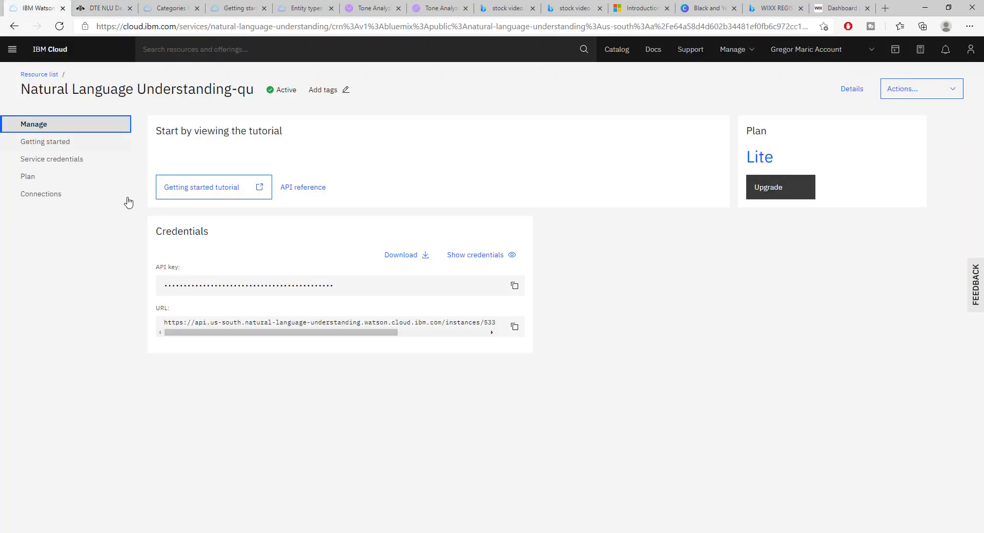
Compare relations for the Media, Financial and Legal samples, own text and URL, ending on Legal.
{"action": "left_click", "coordinate": [103, 11]}
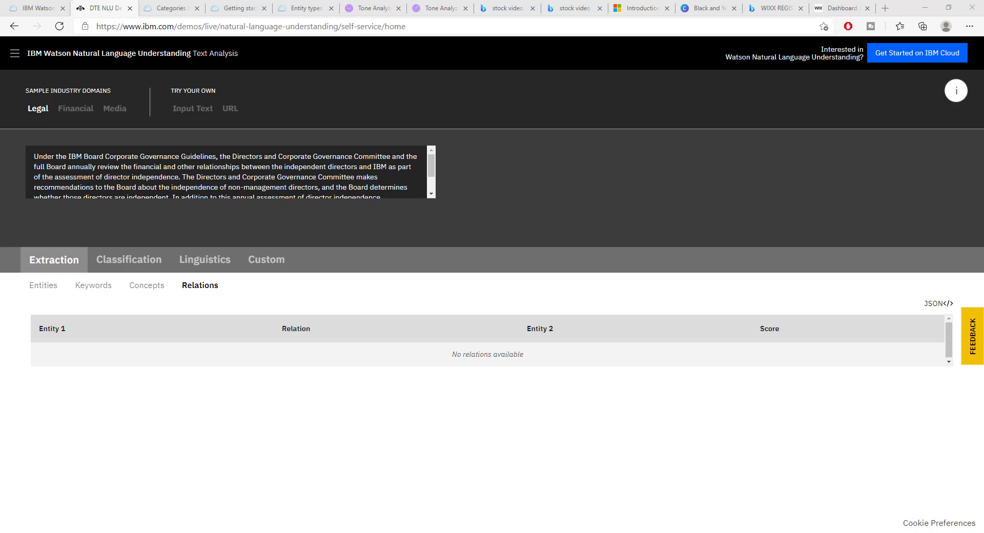
{"action": "left_click", "coordinate": [116, 111]}
{"action": "left_click", "coordinate": [80, 116]}
{"action": "left_click", "coordinate": [38, 109]}
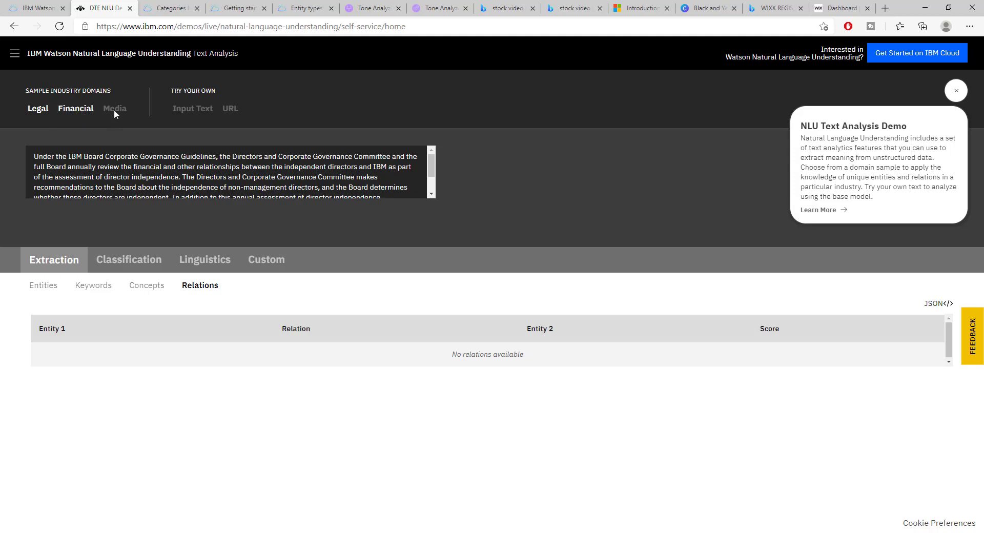
{"action": "left_click", "coordinate": [194, 109]}
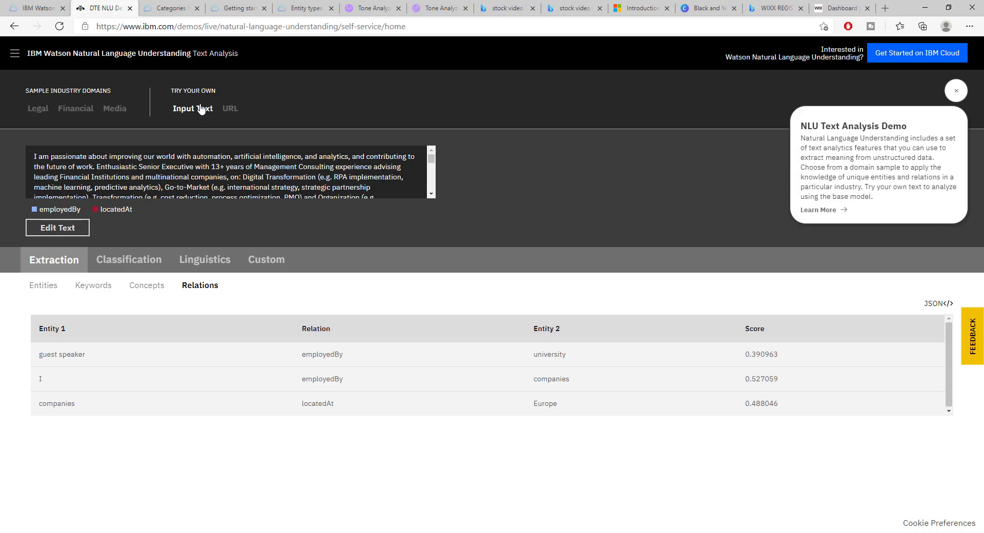
{"action": "left_click", "coordinate": [229, 111]}
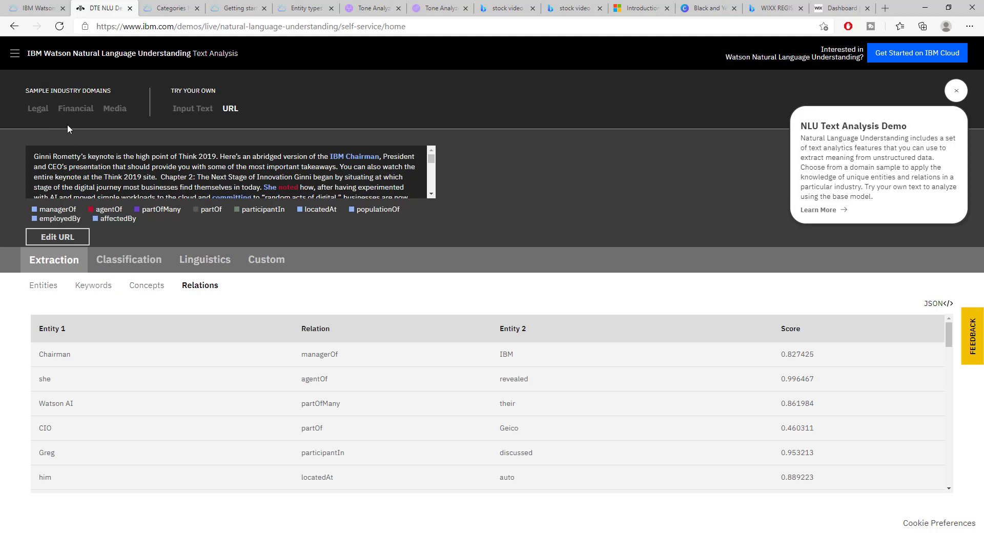
{"action": "left_click", "coordinate": [38, 109]}
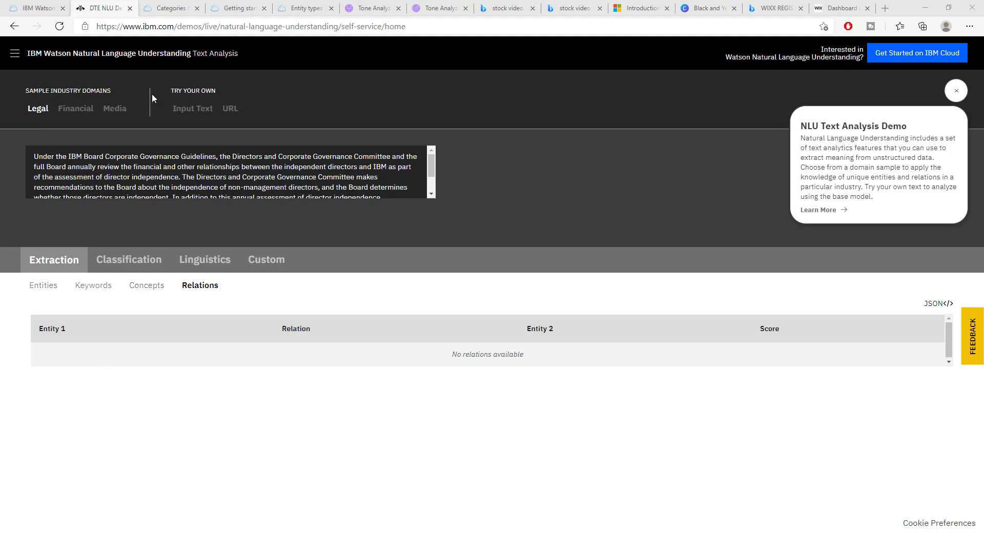
Show the own text's sentiment, then its categories: /business and industrial/automation 0.989132 and business process.
{"action": "left_click", "coordinate": [114, 109]}
{"action": "left_click", "coordinate": [195, 110]}
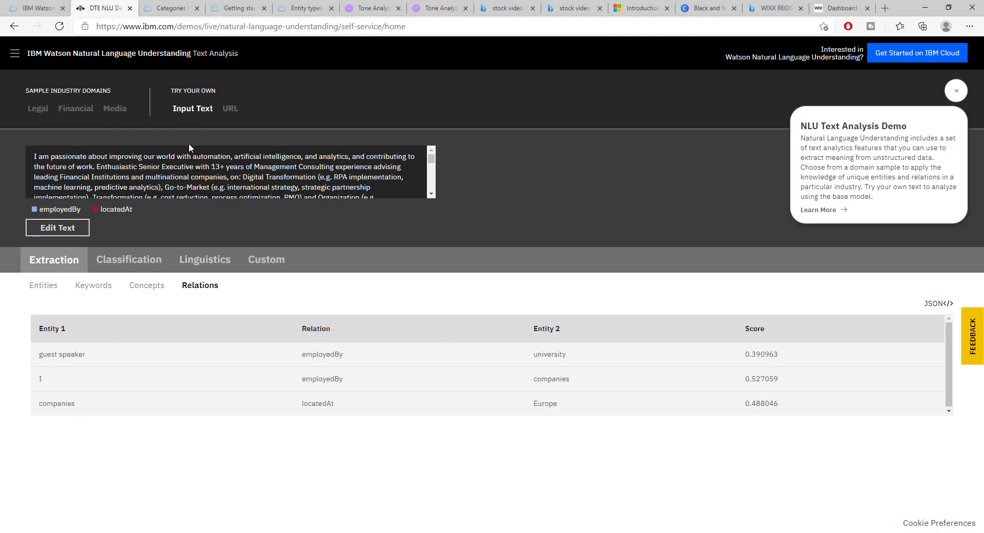
{"action": "left_click", "coordinate": [110, 260]}
{"action": "left_click", "coordinate": [42, 280]}
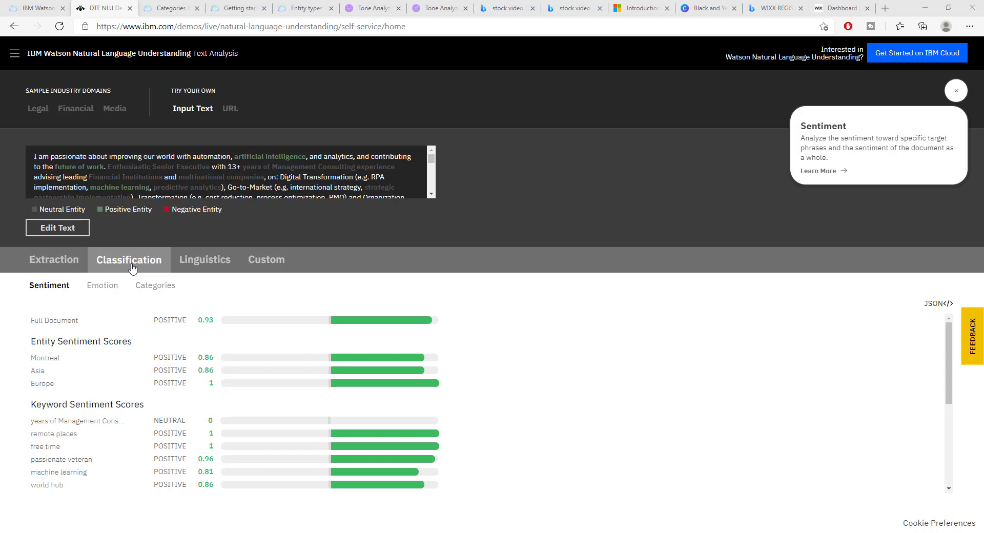
{"action": "left_click", "coordinate": [151, 287]}
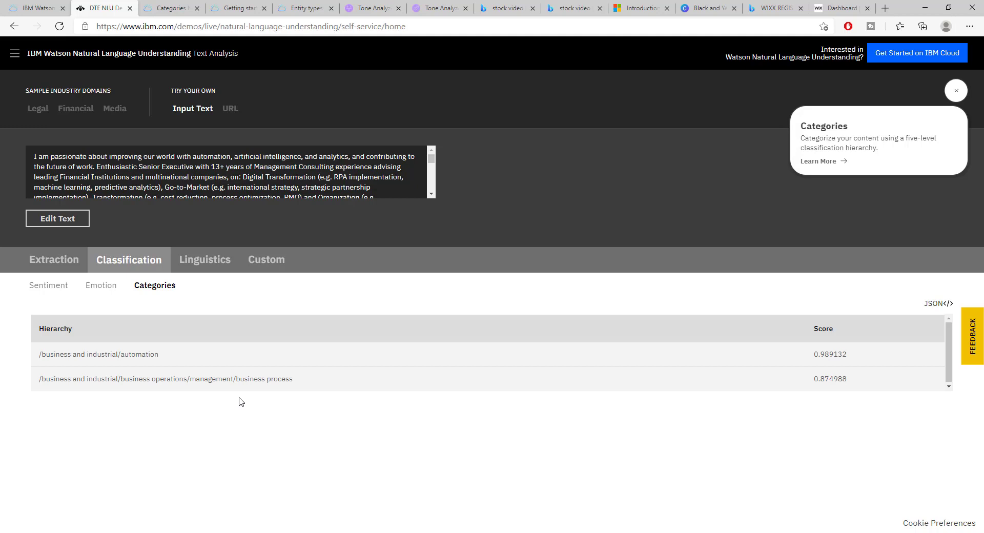
{"action": "left_click", "coordinate": [237, 8]}
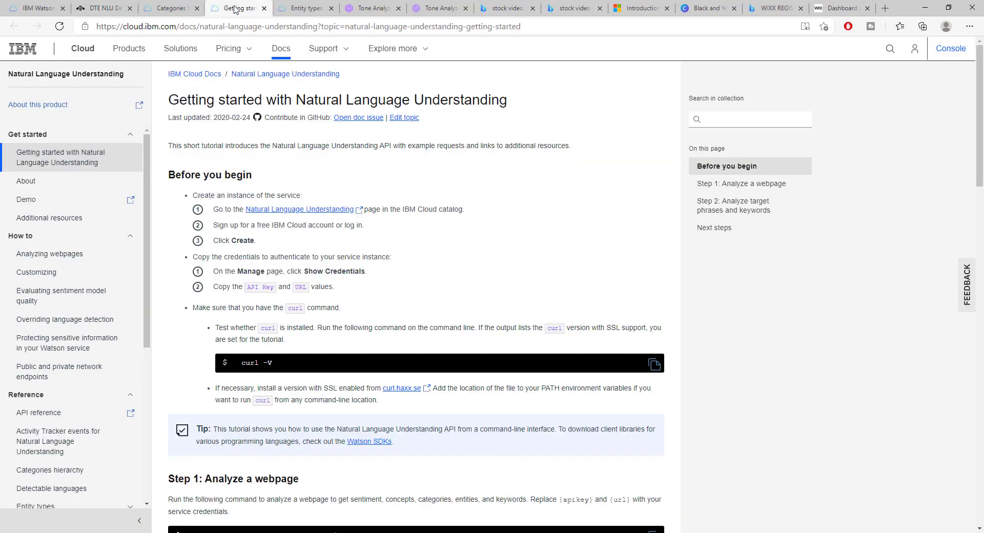
{"action": "left_click", "coordinate": [176, 6]}
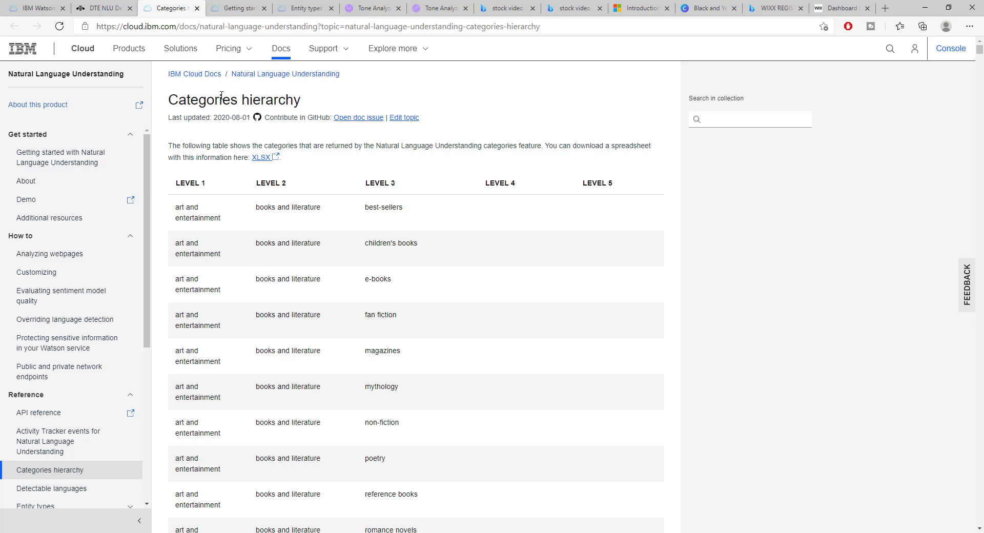
{"action": "scroll", "coordinate": [226, 182], "scroll_direction": "down", "scroll_amount": 20}
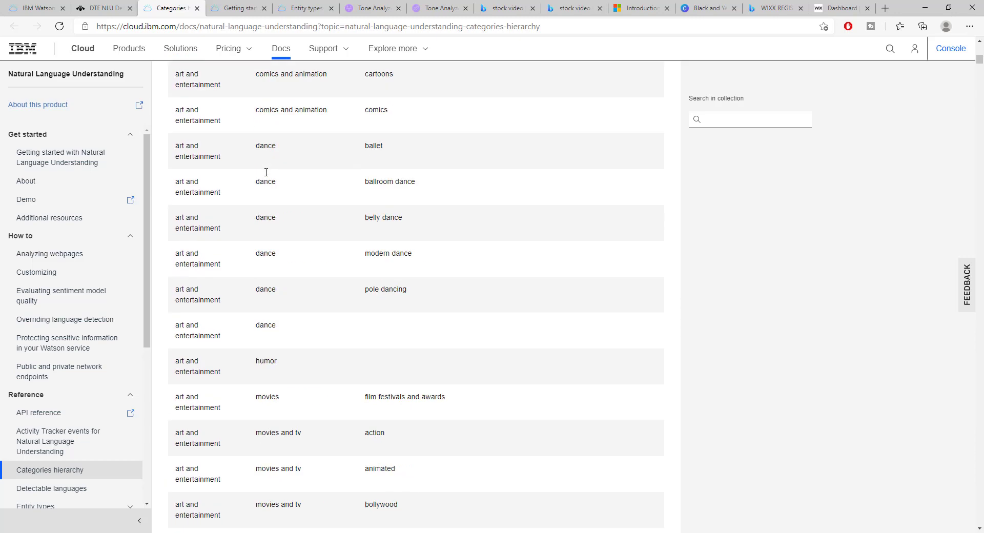
{"action": "scroll", "coordinate": [266, 173], "scroll_direction": "down", "scroll_amount": 20}
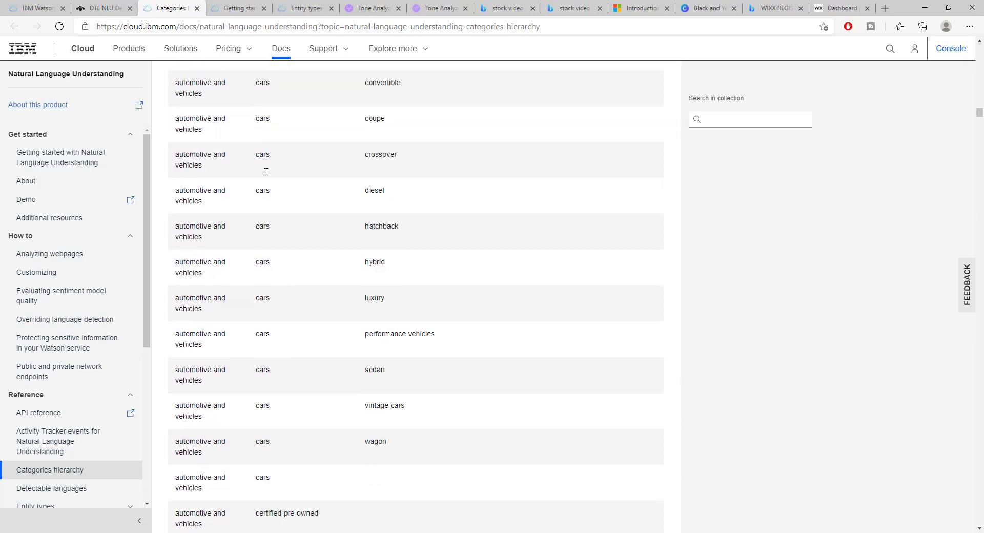
{"action": "scroll", "coordinate": [266, 173], "scroll_direction": "down", "scroll_amount": 20}
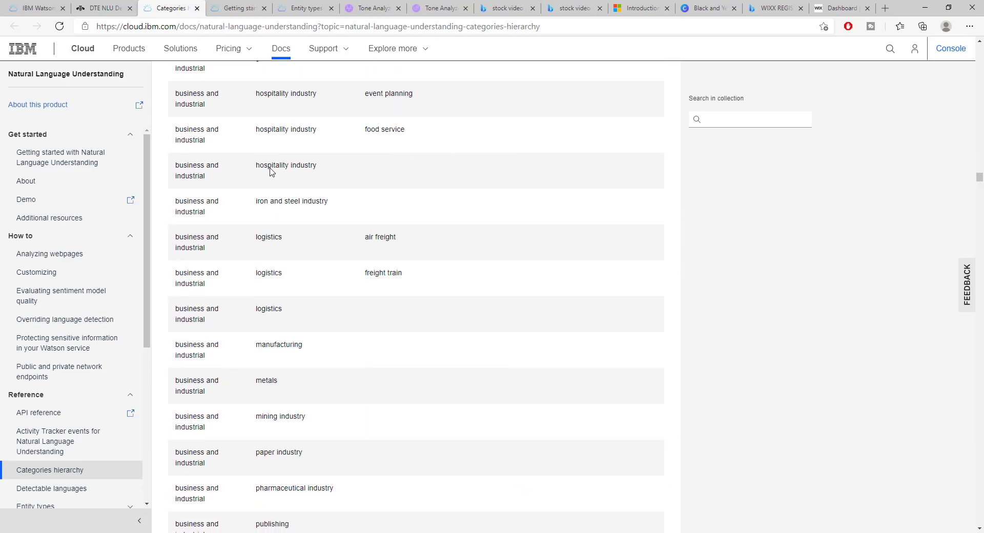
{"action": "scroll", "coordinate": [272, 171], "scroll_direction": "down", "scroll_amount": 20}
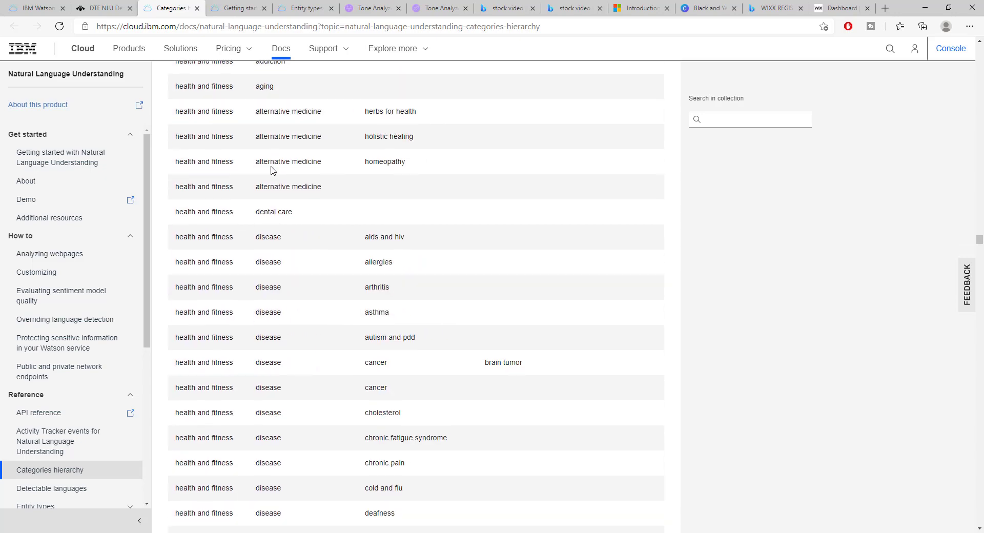
{"action": "scroll", "coordinate": [272, 171], "scroll_direction": "down", "scroll_amount": 18}
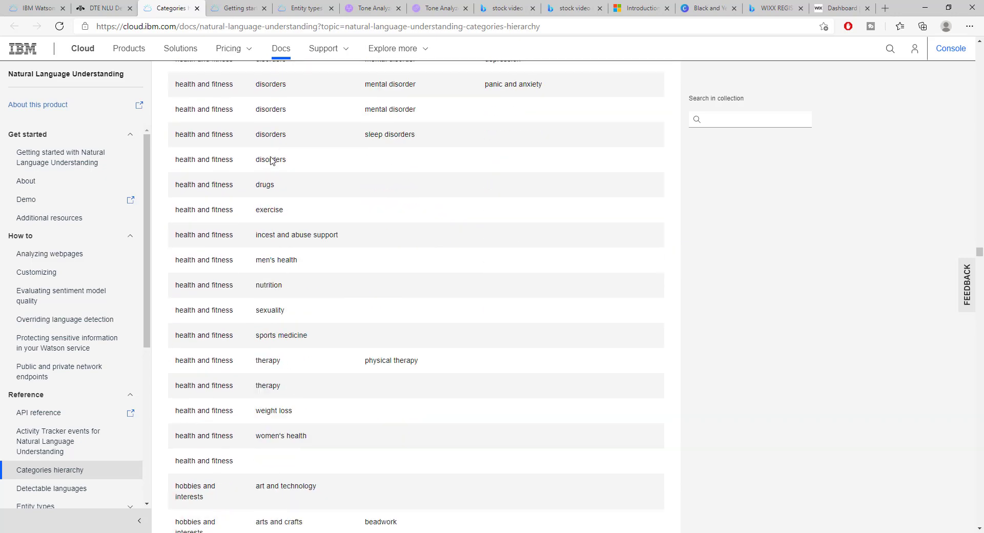
{"action": "scroll", "coordinate": [272, 160], "scroll_direction": "down", "scroll_amount": 20}
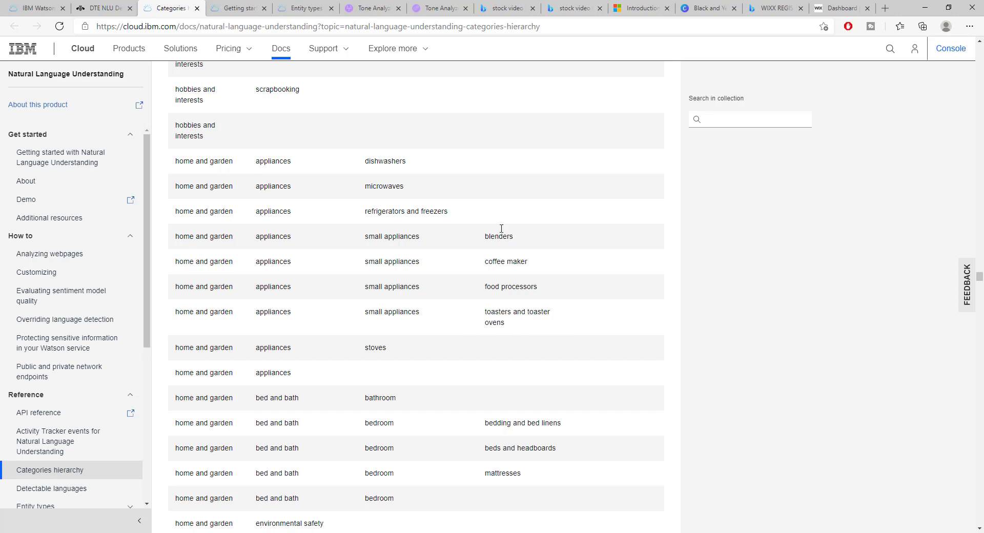
{"action": "left_click", "coordinate": [105, 9]}
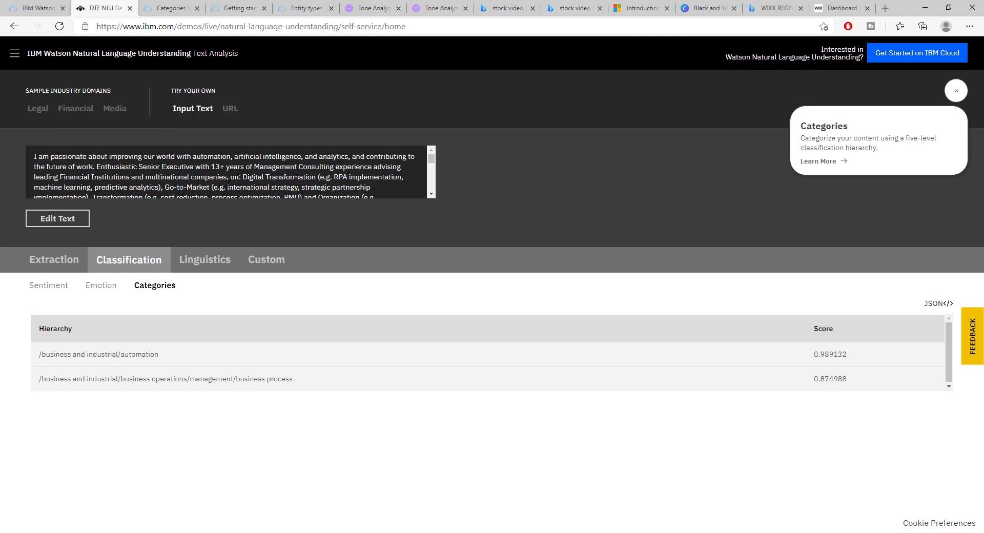
{"action": "scroll", "coordinate": [232, 176], "scroll_direction": "down", "scroll_amount": 2}
Check the categories hierarchy docs, then show the text's Emotion scores: Joy 64.66%, Sadness 11.85%.
{"action": "scroll", "coordinate": [215, 174], "scroll_direction": "up", "scroll_amount": 2}
{"action": "scroll", "coordinate": [203, 170], "scroll_direction": "down", "scroll_amount": 1}
{"action": "scroll", "coordinate": [203, 170], "scroll_direction": "down", "scroll_amount": 5}
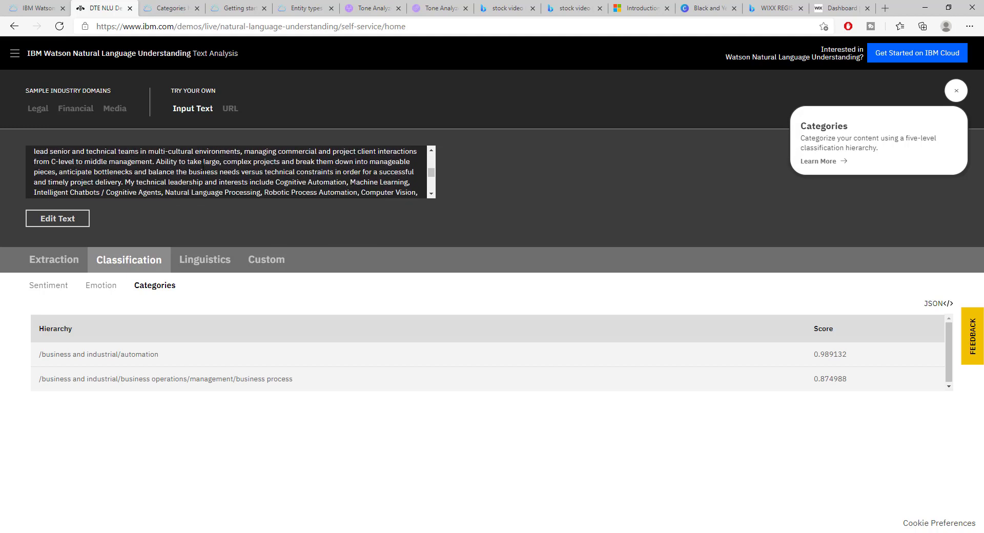
{"action": "scroll", "coordinate": [202, 168], "scroll_direction": "down", "scroll_amount": 2}
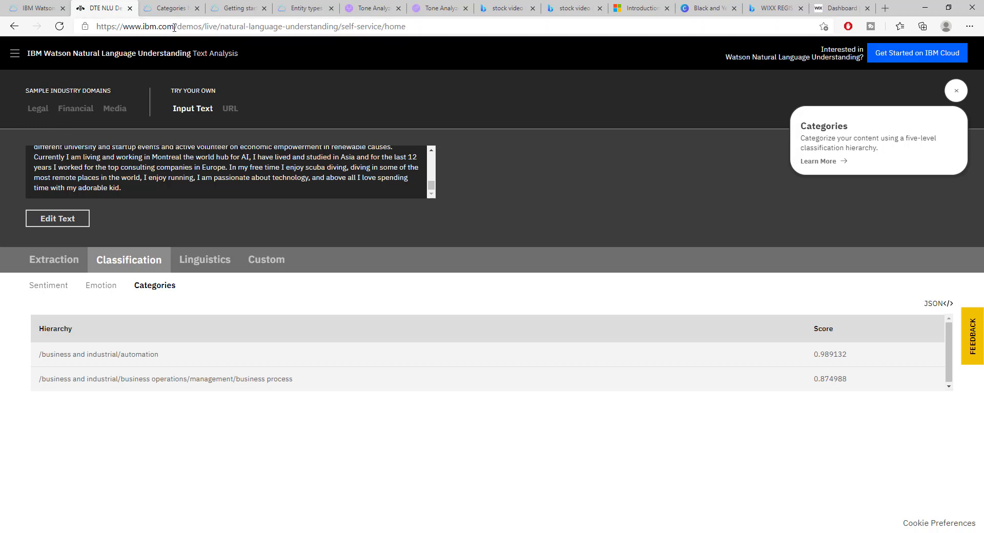
{"action": "left_click", "coordinate": [164, 9]}
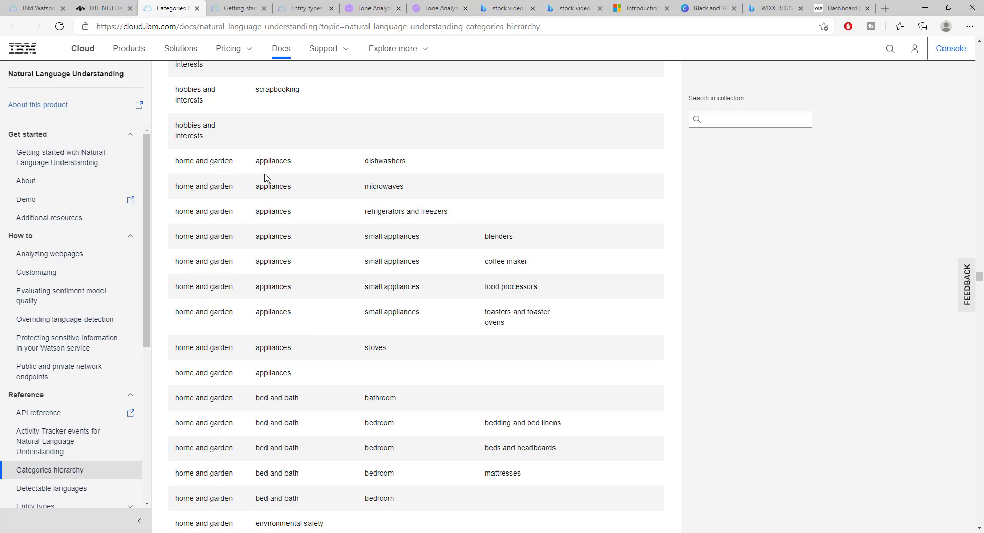
{"action": "left_click", "coordinate": [103, 9]}
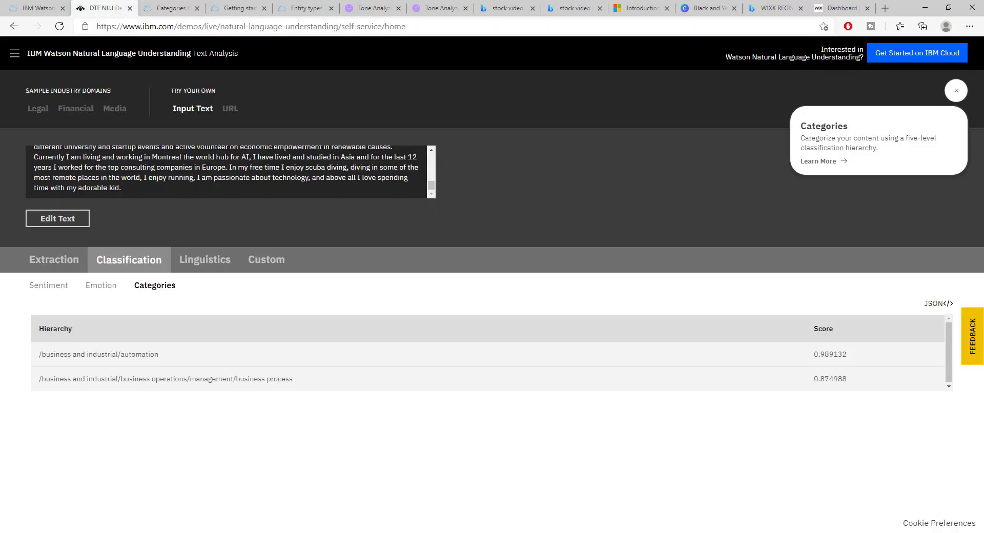
{"action": "left_click", "coordinate": [103, 286]}
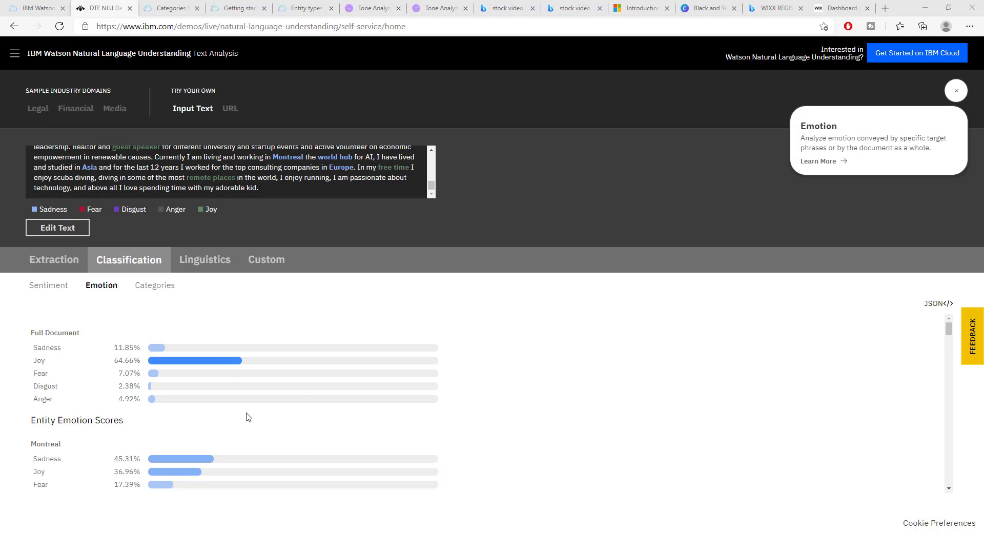
{"action": "scroll", "coordinate": [225, 413], "scroll_direction": "down", "scroll_amount": 2}
{"action": "scroll", "coordinate": [164, 402], "scroll_direction": "up", "scroll_amount": 1}
{"action": "scroll", "coordinate": [148, 403], "scroll_direction": "down", "scroll_amount": 3}
{"action": "scroll", "coordinate": [139, 403], "scroll_direction": "up", "scroll_amount": 5}
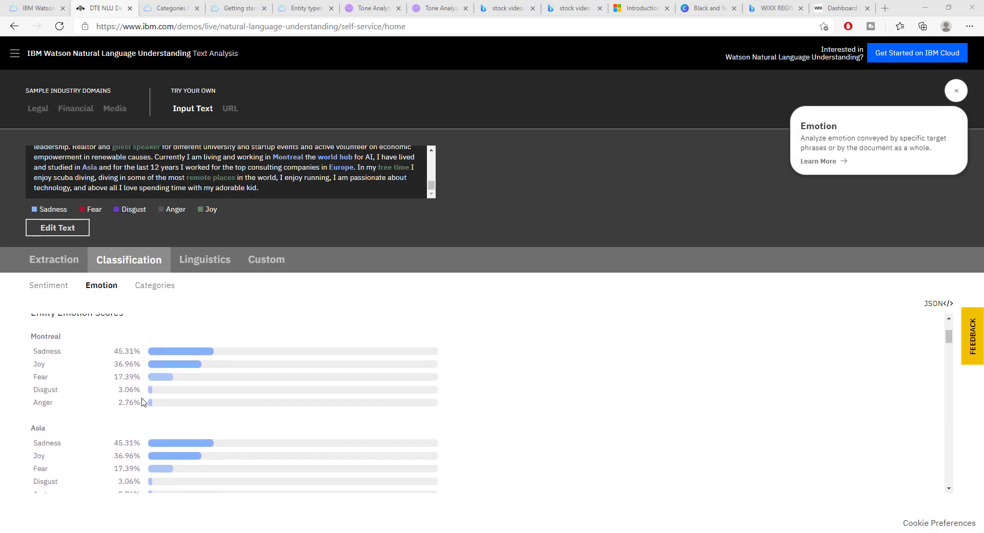
Review the sentiment scores, then show Relations: two employedBy links and companies locatedAt Europe.
{"action": "left_click", "coordinate": [47, 287]}
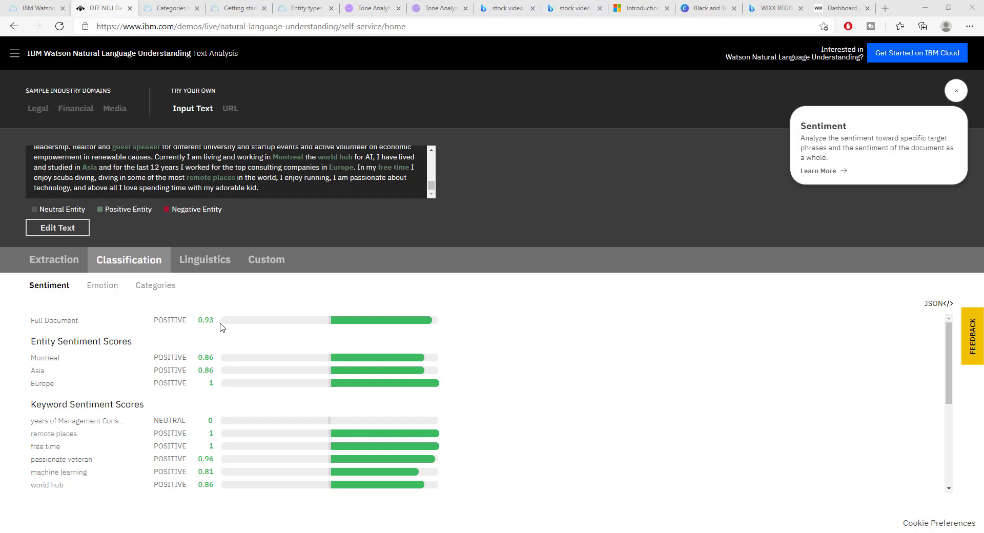
{"action": "scroll", "coordinate": [221, 331], "scroll_direction": "down", "scroll_amount": 8}
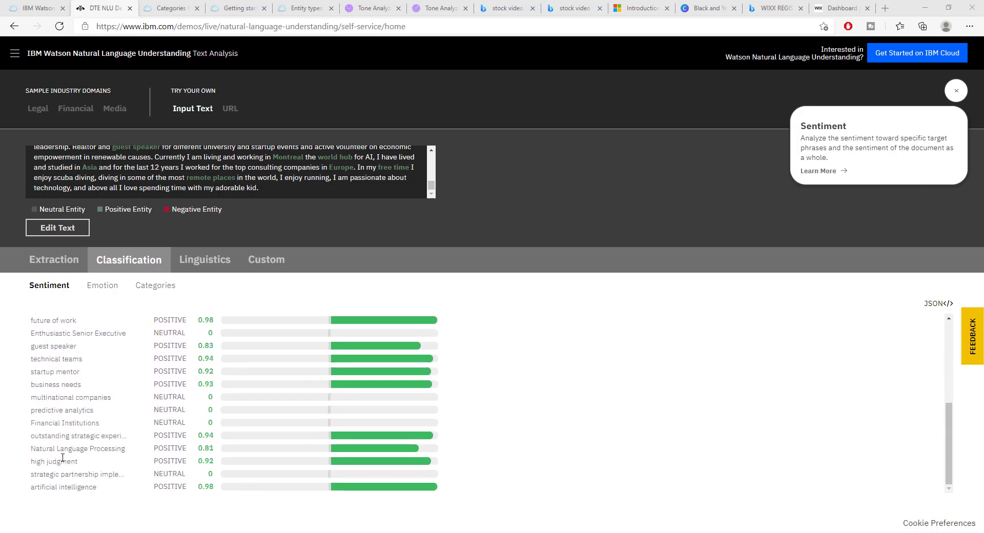
{"action": "scroll", "coordinate": [222, 358], "scroll_direction": "up", "scroll_amount": 8}
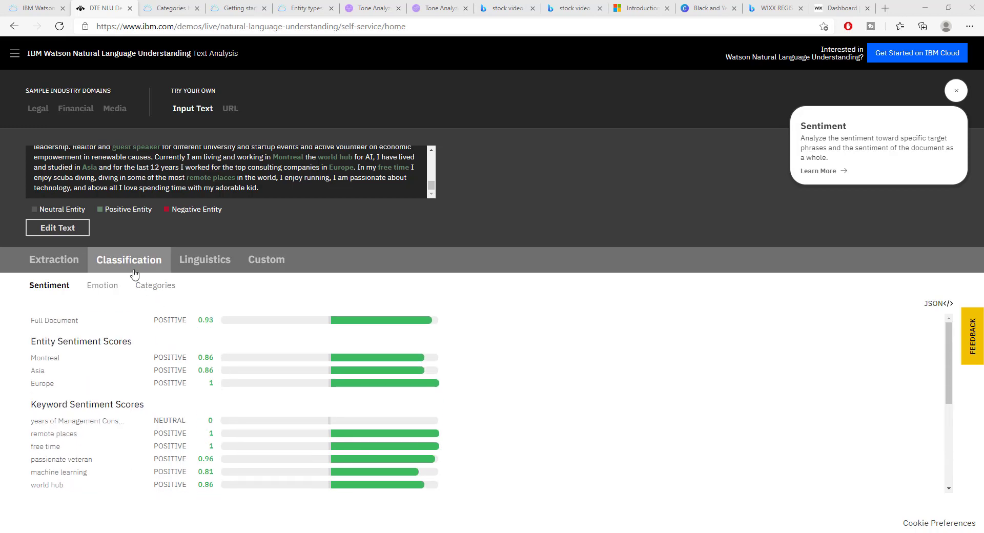
{"action": "left_click", "coordinate": [50, 273]}
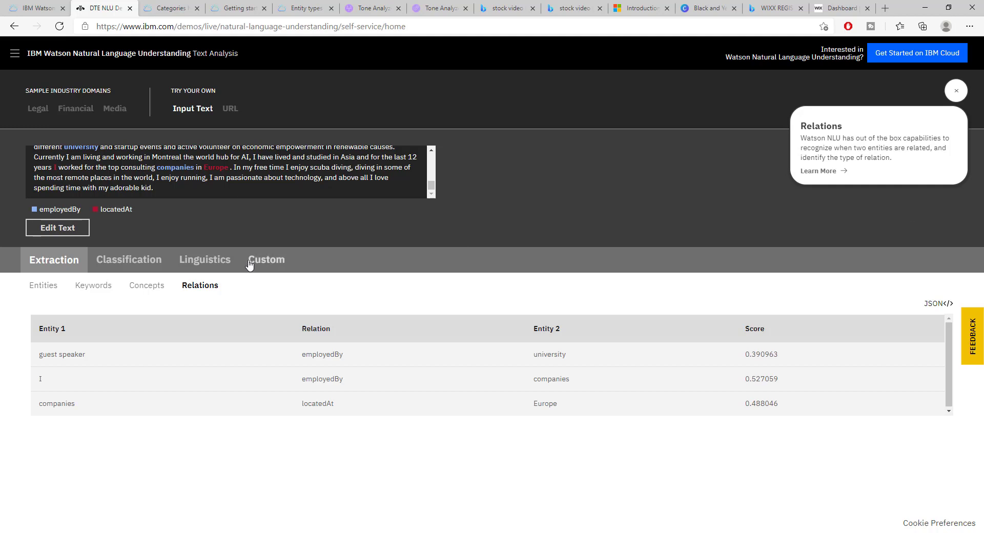
List the extracted entities: Montreal, Asia and Europe as locations, each at 0.99 confidence.
{"action": "left_click", "coordinate": [34, 290]}
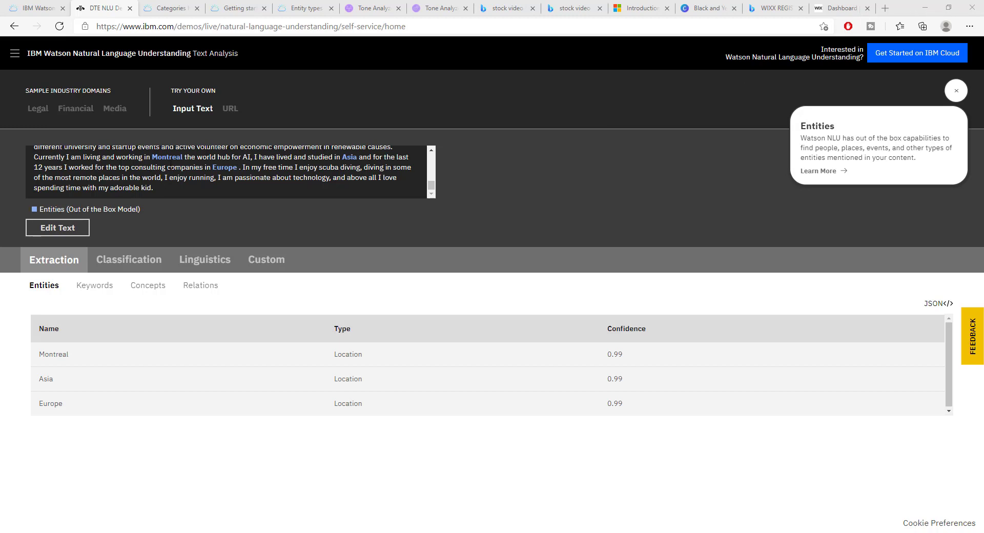
{"action": "scroll", "coordinate": [169, 165], "scroll_direction": "up", "scroll_amount": 2}
{"action": "scroll", "coordinate": [225, 172], "scroll_direction": "up", "scroll_amount": 2}
{"action": "scroll", "coordinate": [225, 172], "scroll_direction": "down", "scroll_amount": 3}
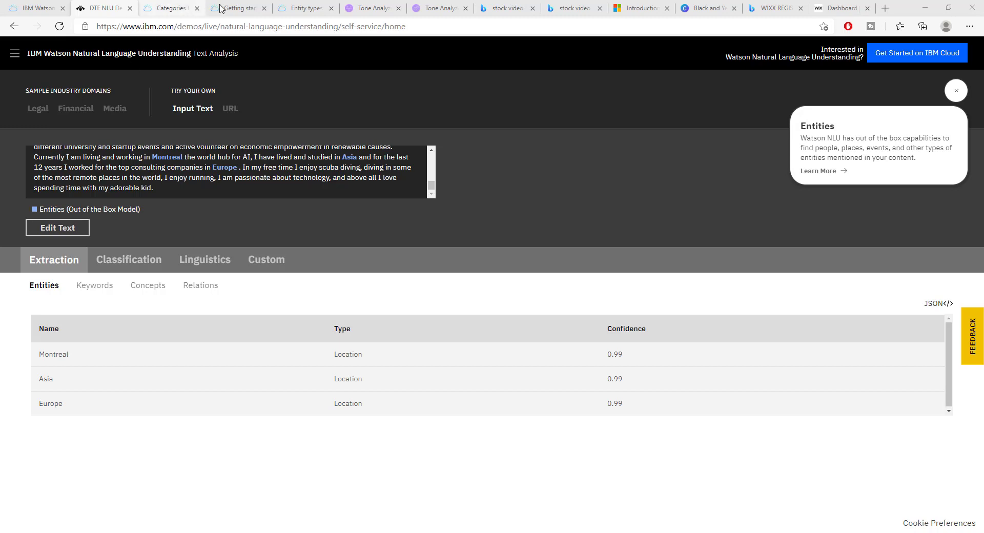
{"action": "left_click", "coordinate": [318, 8]}
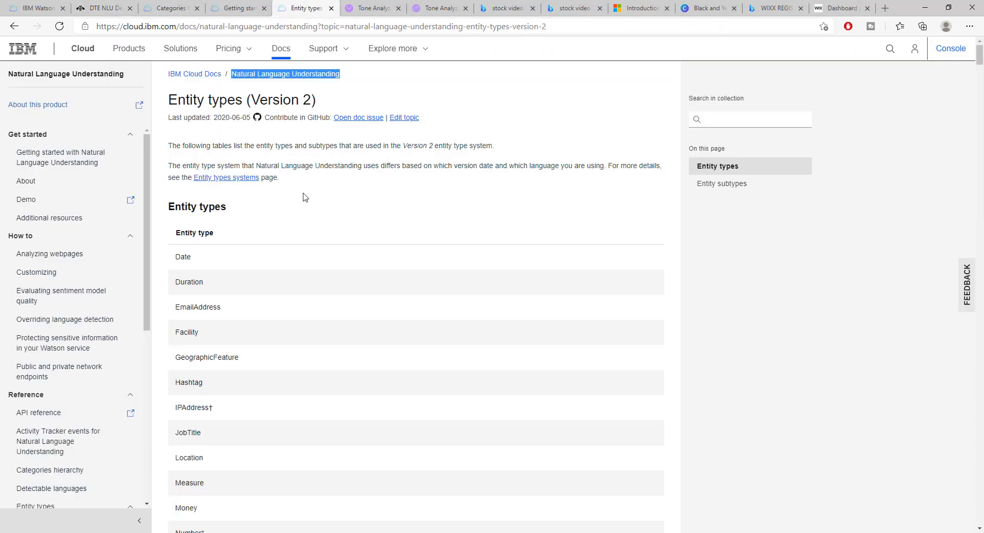
{"action": "scroll", "coordinate": [296, 294], "scroll_direction": "down", "scroll_amount": 3}
{"action": "scroll", "coordinate": [294, 295], "scroll_direction": "down", "scroll_amount": 7}
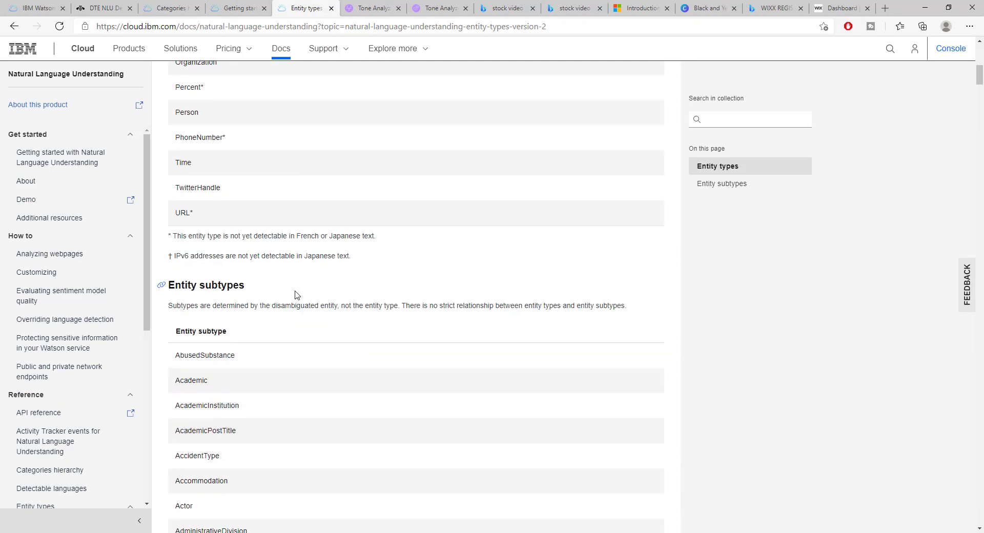
{"action": "scroll", "coordinate": [296, 303], "scroll_direction": "down", "scroll_amount": 2}
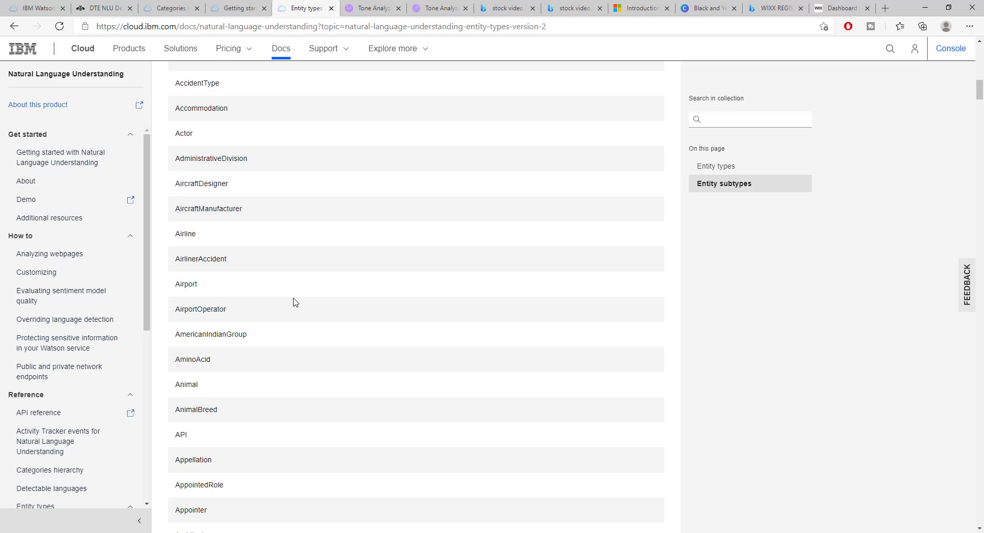
{"action": "left_click", "coordinate": [92, 7]}
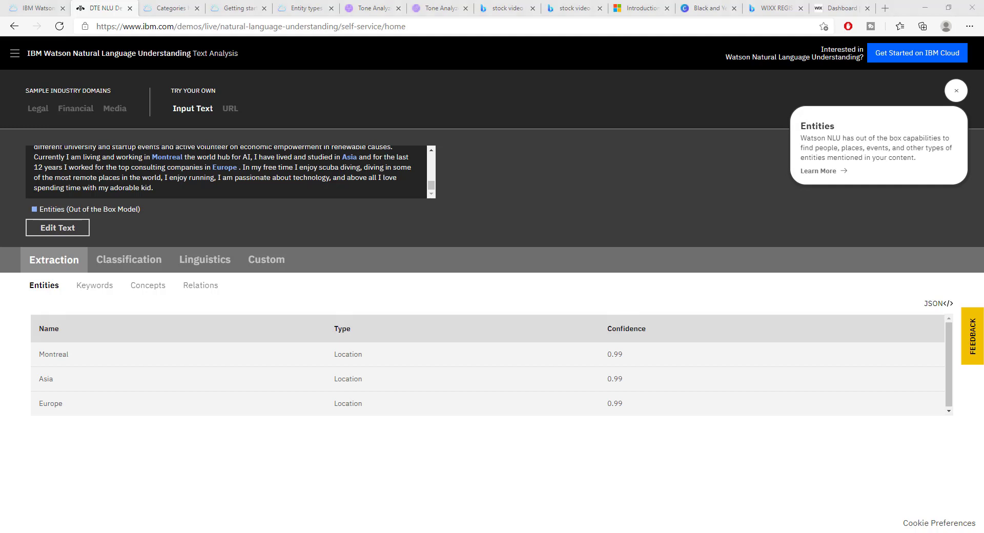
Show extracted keywords, led by 'years of Management Consulting experience' at 0.641641 relevance.
{"action": "left_click", "coordinate": [97, 286]}
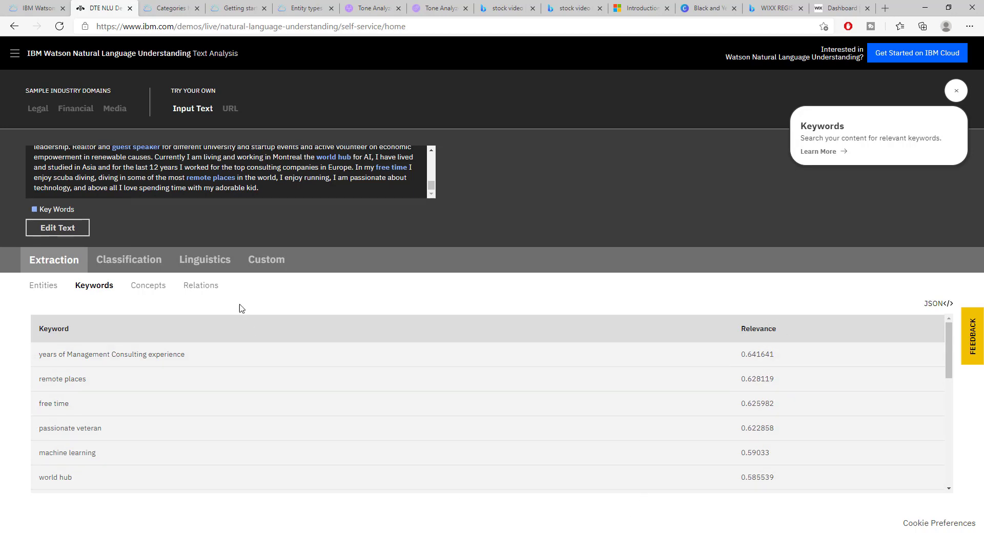
Show the Concepts table: Artificial intelligence 0.980558, Management 0.74522, Machine learning 0.683232.
{"action": "left_click", "coordinate": [148, 287]}
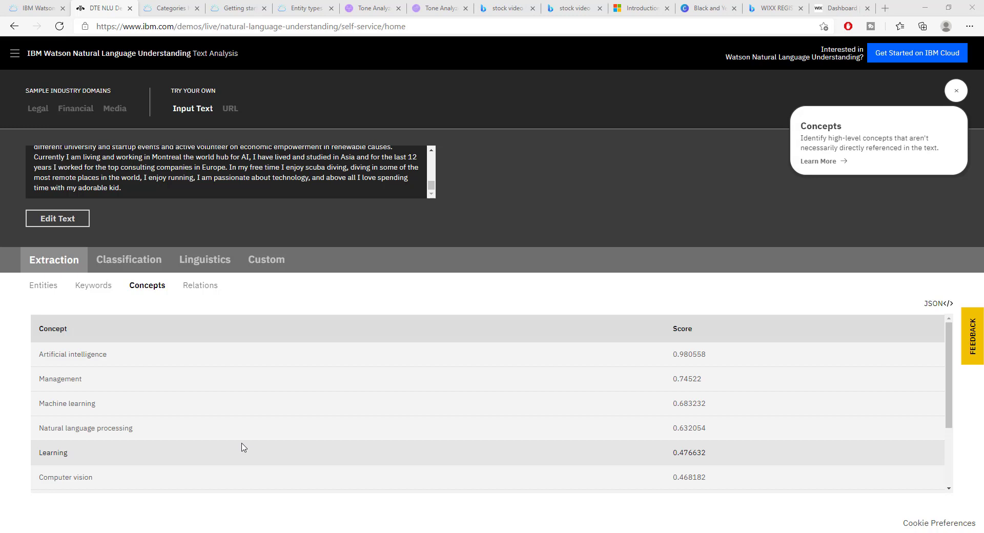
{"action": "scroll", "coordinate": [189, 397], "scroll_direction": "down", "scroll_amount": 1}
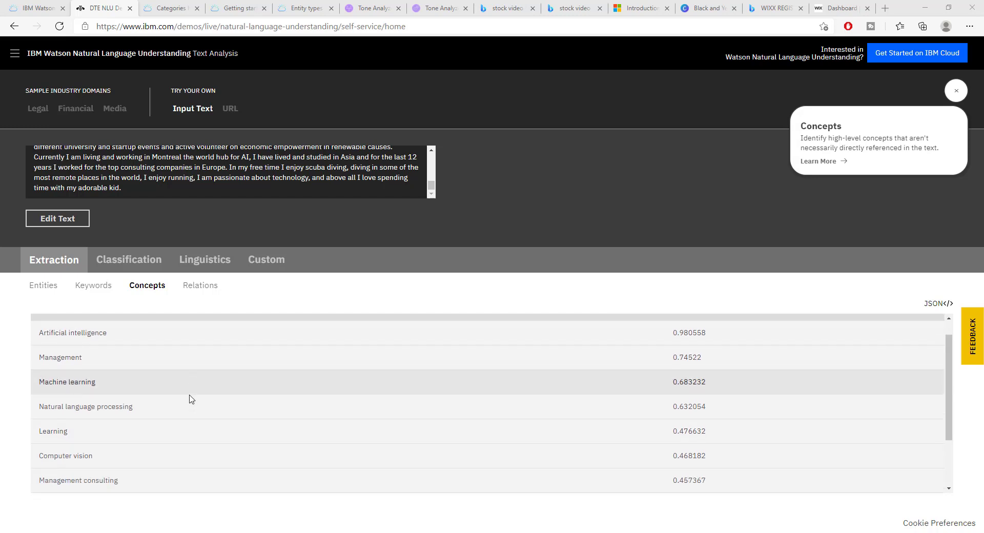
{"action": "scroll", "coordinate": [191, 399], "scroll_direction": "down", "scroll_amount": 2}
{"action": "scroll", "coordinate": [191, 399], "scroll_direction": "up", "scroll_amount": 3}
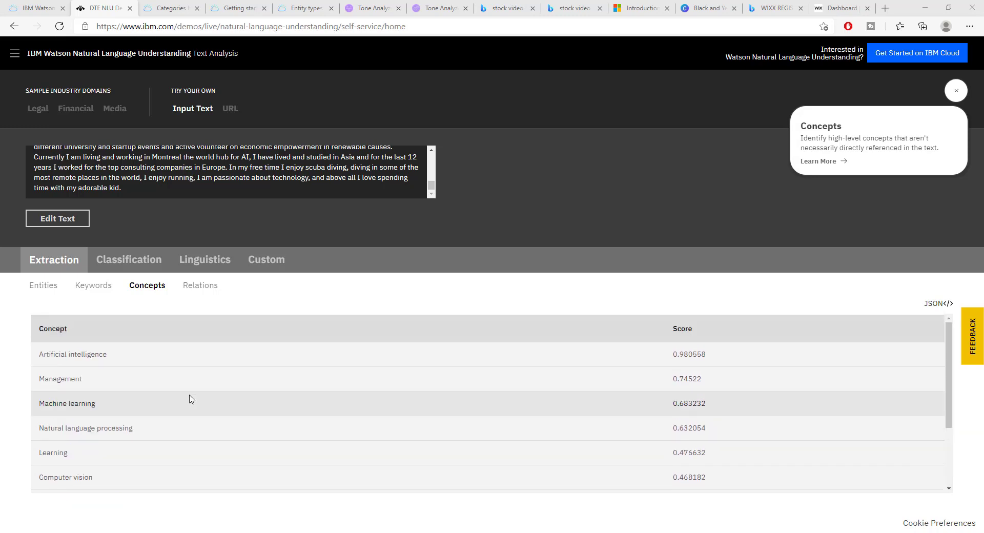
{"action": "scroll", "coordinate": [226, 172], "scroll_direction": "up", "scroll_amount": 5}
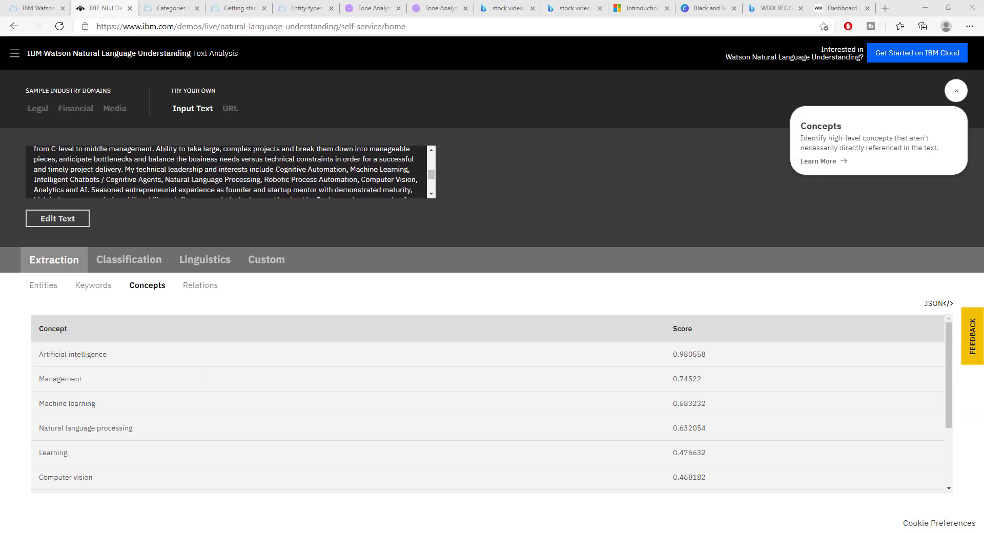
{"action": "scroll", "coordinate": [225, 172], "scroll_direction": "down", "scroll_amount": 3}
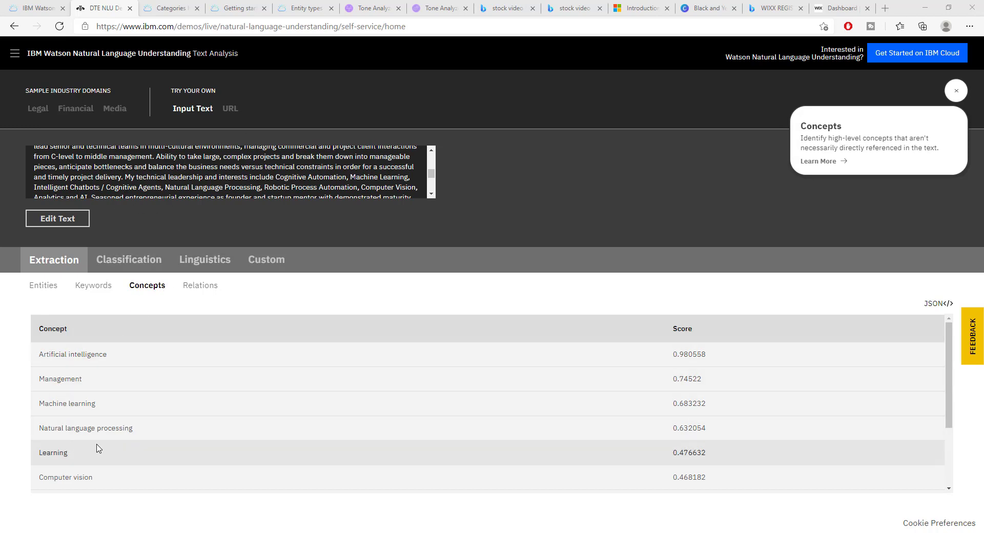
{"action": "scroll", "coordinate": [99, 449], "scroll_direction": "down", "scroll_amount": 2}
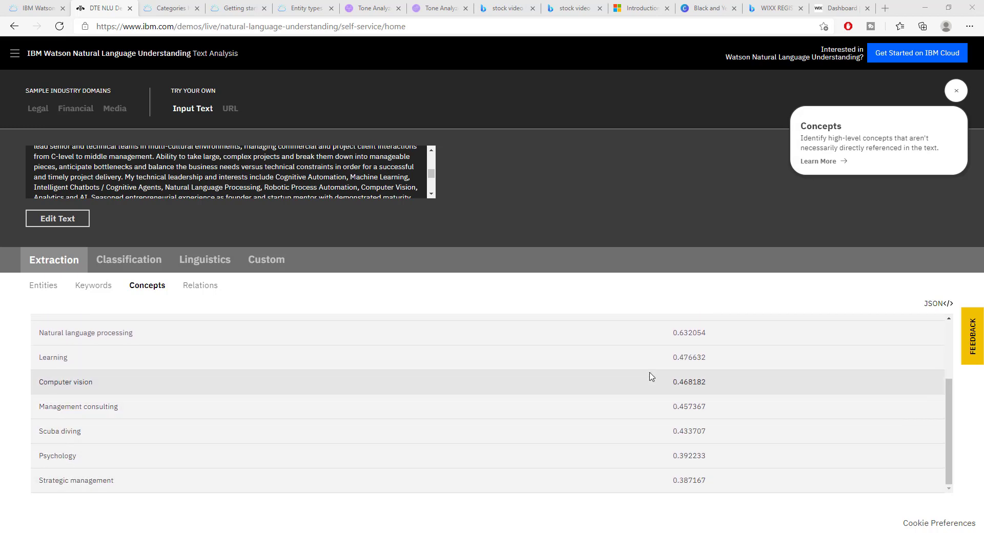
{"action": "scroll", "coordinate": [649, 376], "scroll_direction": "up", "scroll_amount": 2}
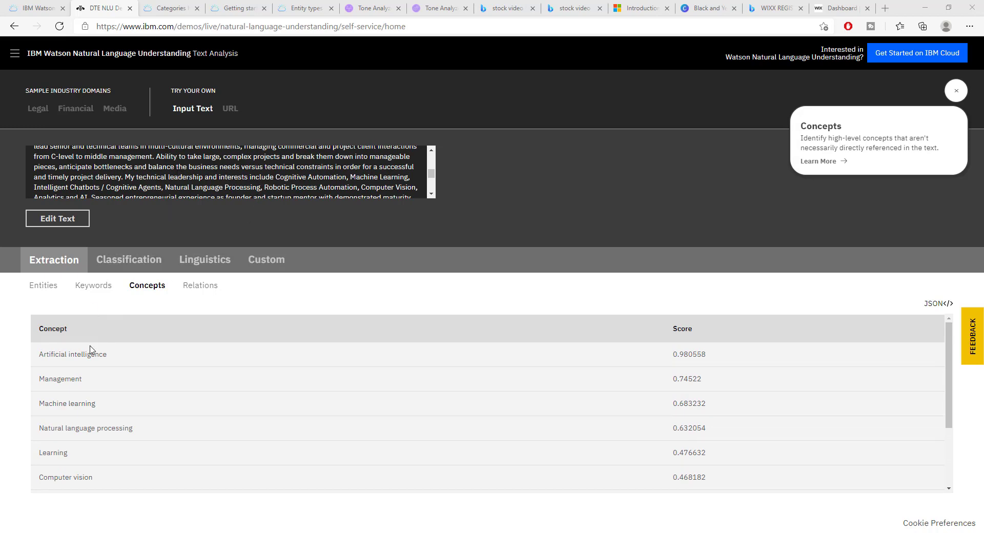
{"action": "scroll", "coordinate": [226, 172], "scroll_direction": "up", "scroll_amount": 1}
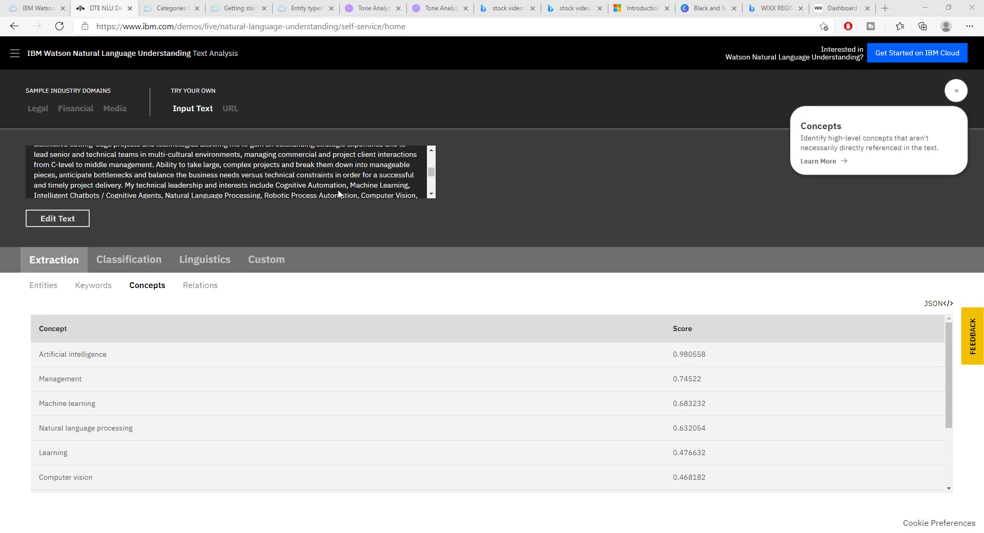
{"action": "scroll", "coordinate": [168, 184], "scroll_direction": "up", "scroll_amount": 3}
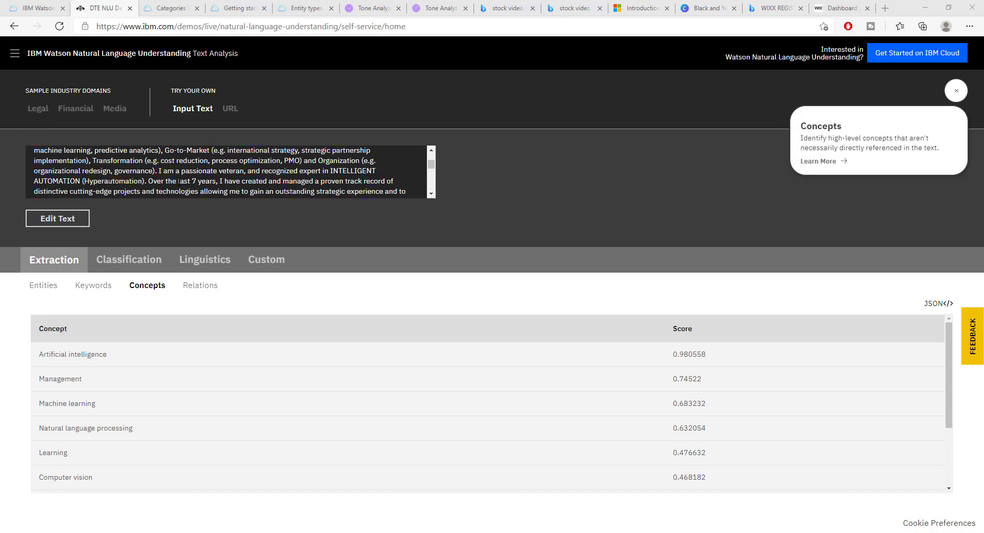
{"action": "scroll", "coordinate": [207, 173], "scroll_direction": "down", "scroll_amount": 1}
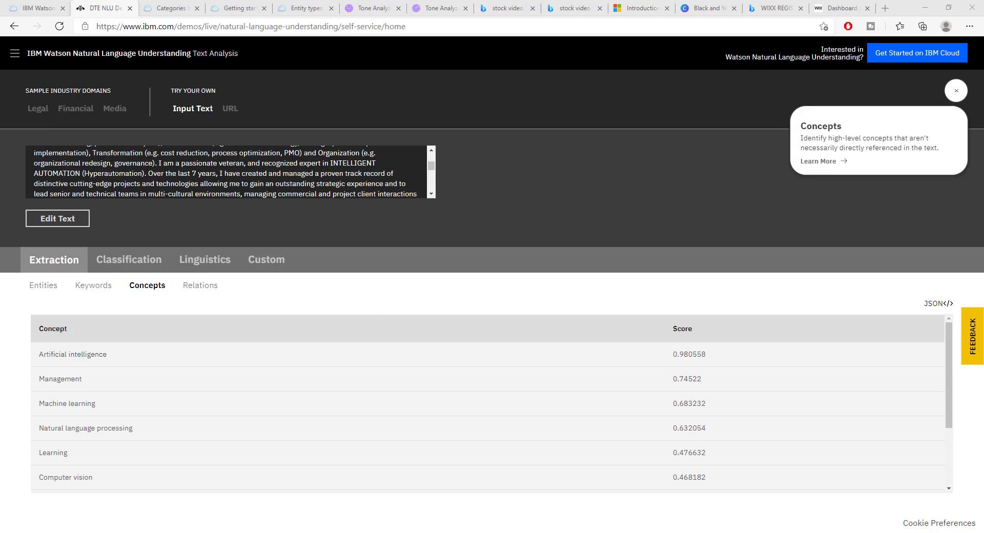
Show Relations again: guest speaker–university 0.390963, I–companies 0.527059, companies locatedAt Europe 0.488046.
{"action": "left_click", "coordinate": [189, 287]}
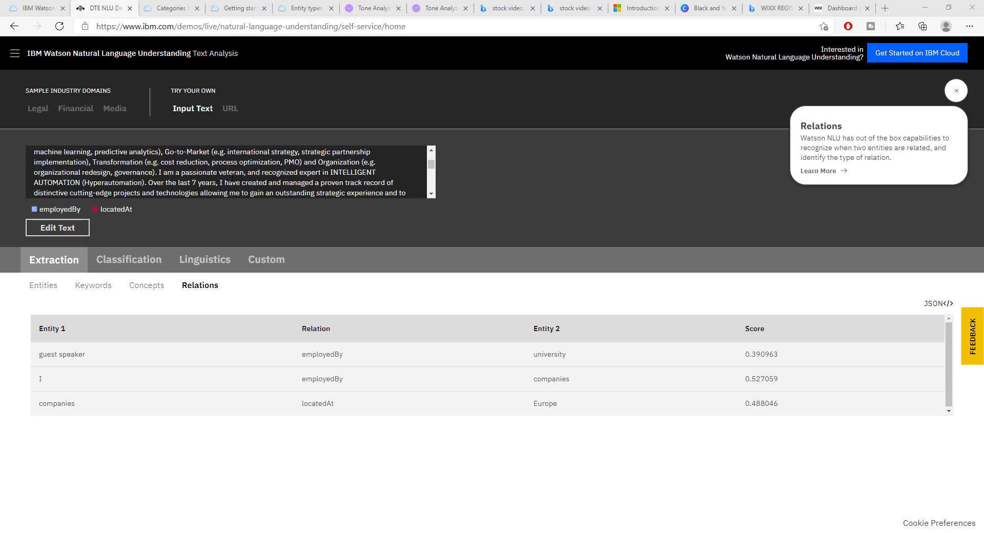
{"action": "scroll", "coordinate": [231, 171], "scroll_direction": "down", "scroll_amount": 1}
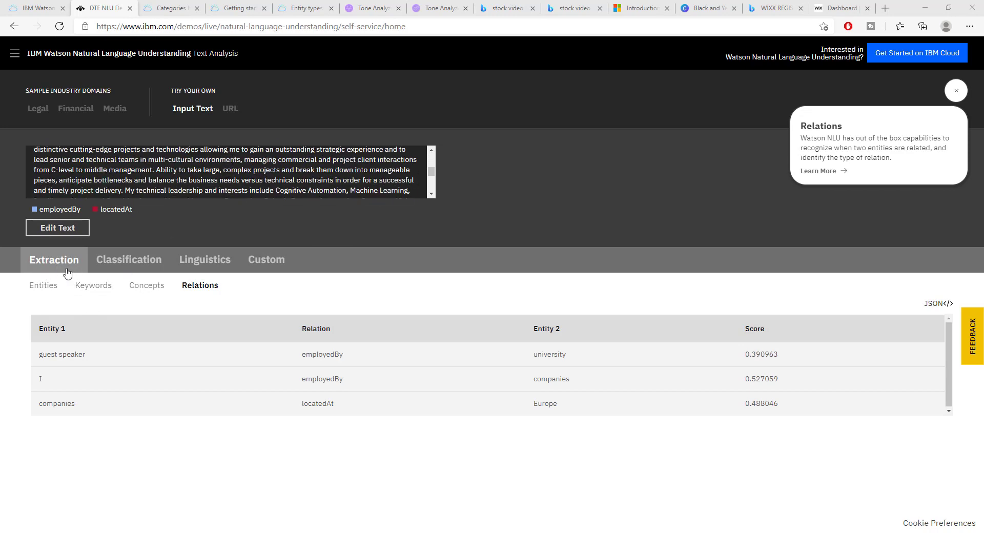
Step through Classification and Extraction to the Linguistics Semantic Roles table for the own text.
{"action": "left_click", "coordinate": [138, 264]}
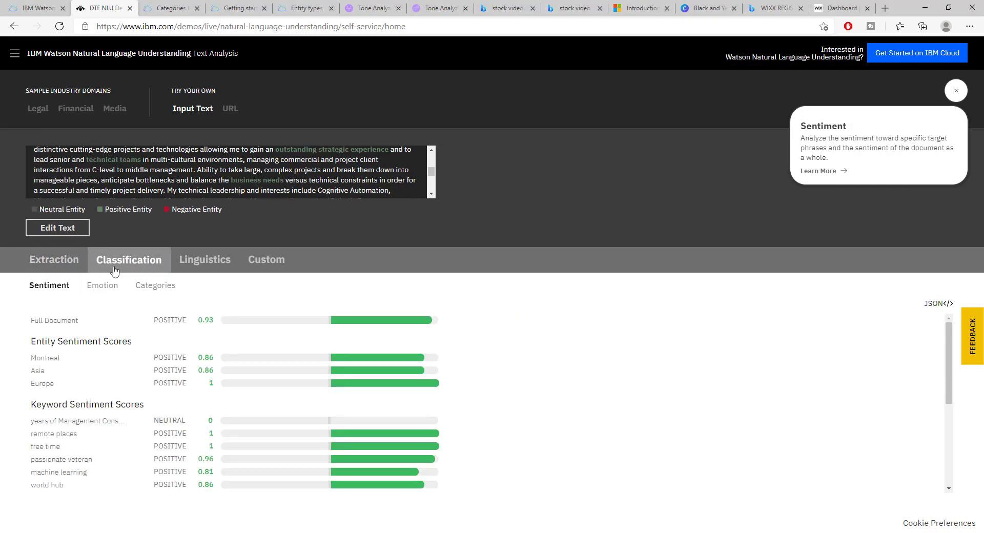
{"action": "left_click", "coordinate": [69, 271]}
{"action": "left_click", "coordinate": [218, 264]}
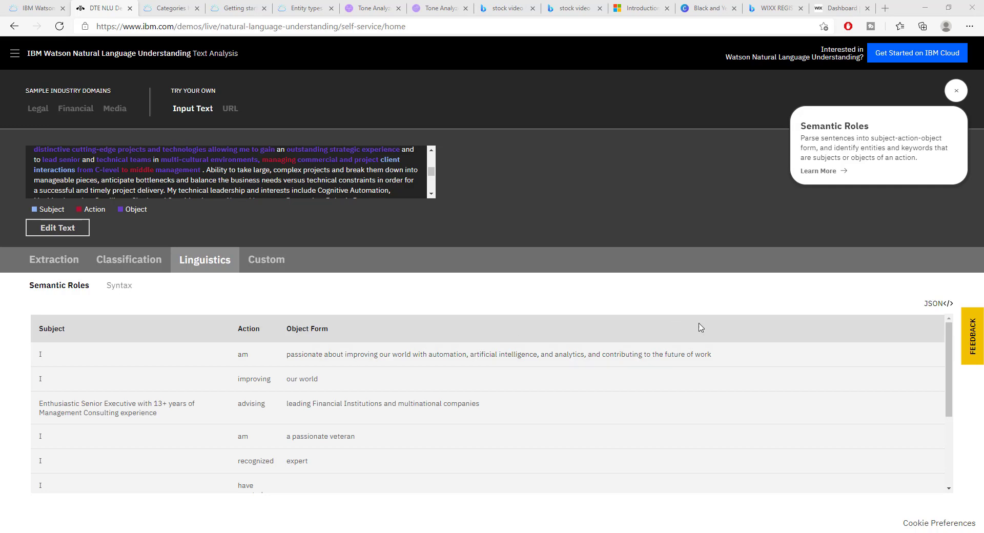
Show the Syntax token table with parts of speech and lemmas, such as am–auxiliary–be.
{"action": "left_click", "coordinate": [129, 291]}
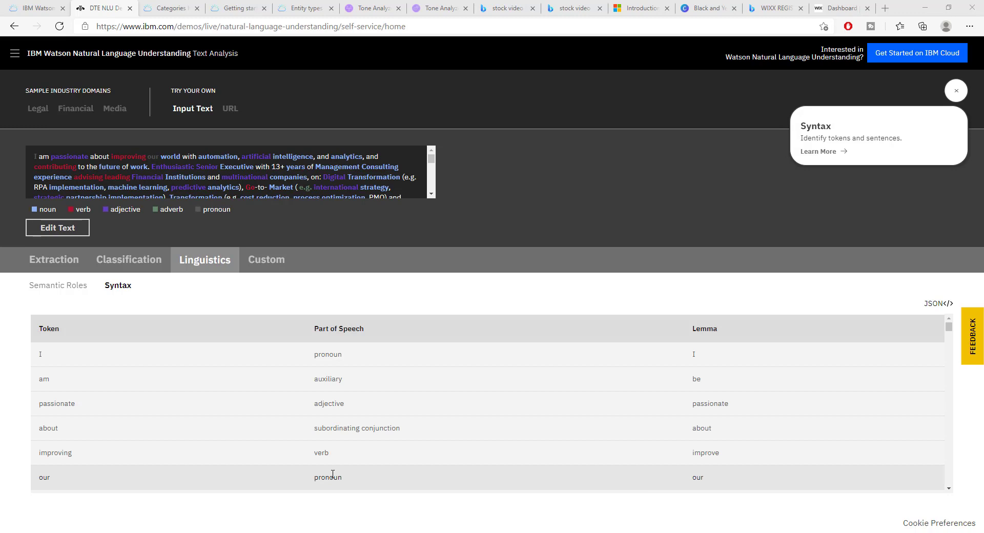
{"action": "scroll", "coordinate": [336, 462], "scroll_direction": "down", "scroll_amount": 4}
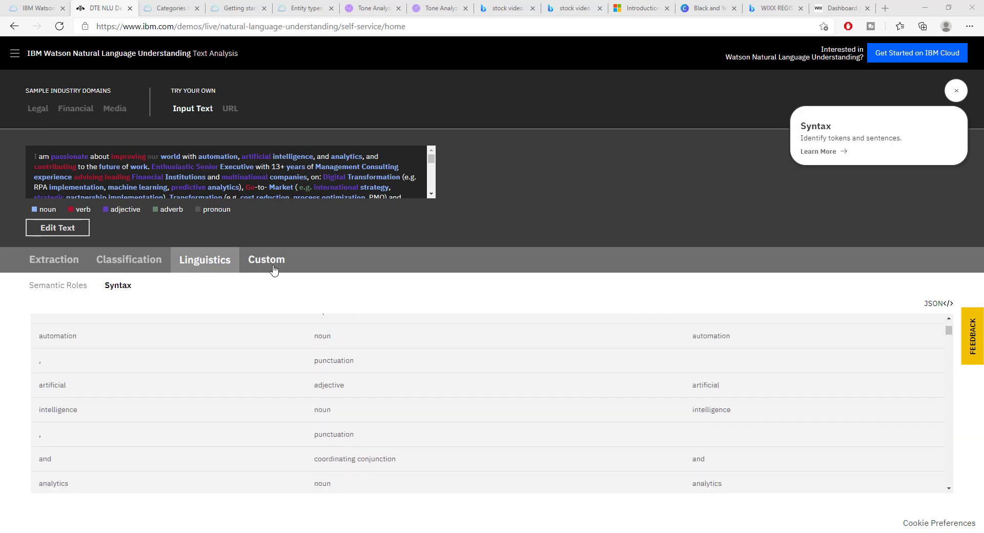
View the Custom Entities results, then load the Financial sample text about IBM and Red Hat.
{"action": "left_click", "coordinate": [274, 270]}
{"action": "left_click", "coordinate": [44, 287]}
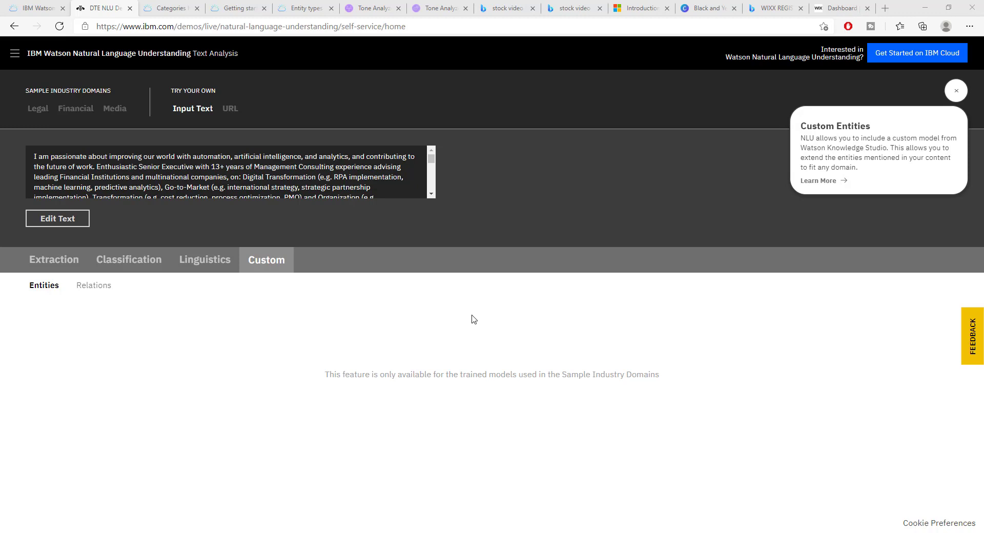
{"action": "left_click", "coordinate": [41, 108]}
Compare the Financial, Legal and Media samples and settle on the Financial sample.
{"action": "left_click", "coordinate": [88, 108]}
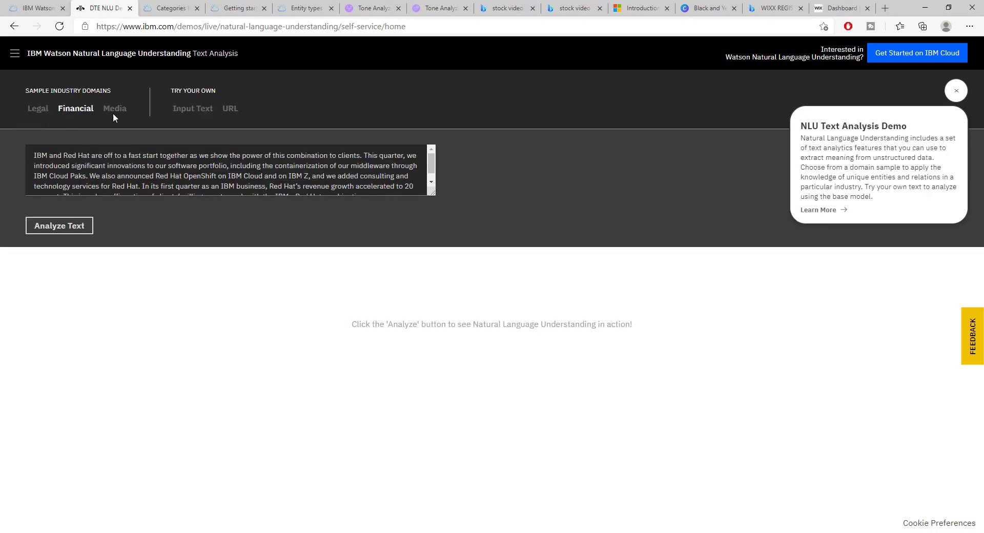
{"action": "left_click", "coordinate": [36, 109]}
{"action": "left_click", "coordinate": [77, 108]}
{"action": "left_click", "coordinate": [107, 110]}
{"action": "left_click", "coordinate": [39, 109]}
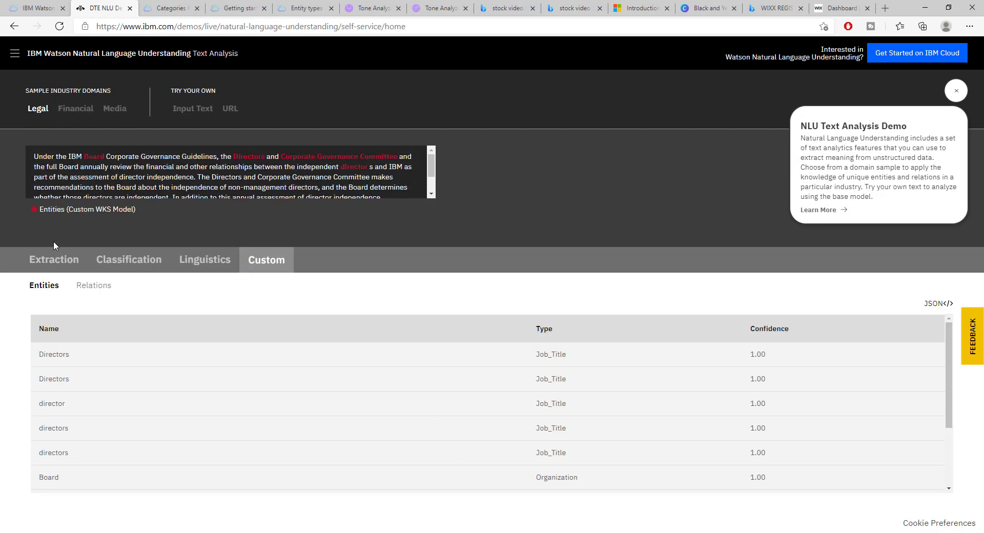
{"action": "left_click", "coordinate": [69, 111]}
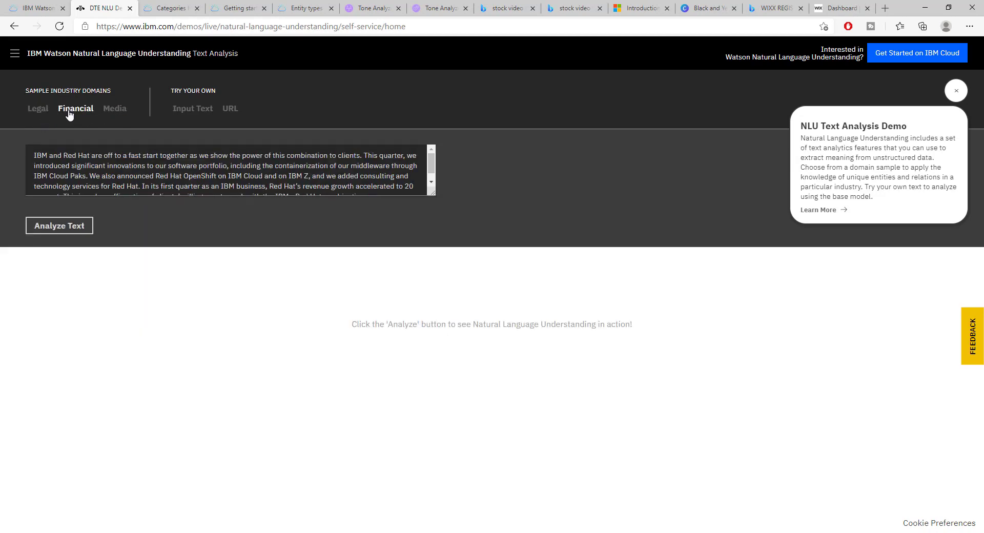
Analyze the Financial text and review IBM and Red Hat as Company entities.
{"action": "left_click", "coordinate": [60, 229]}
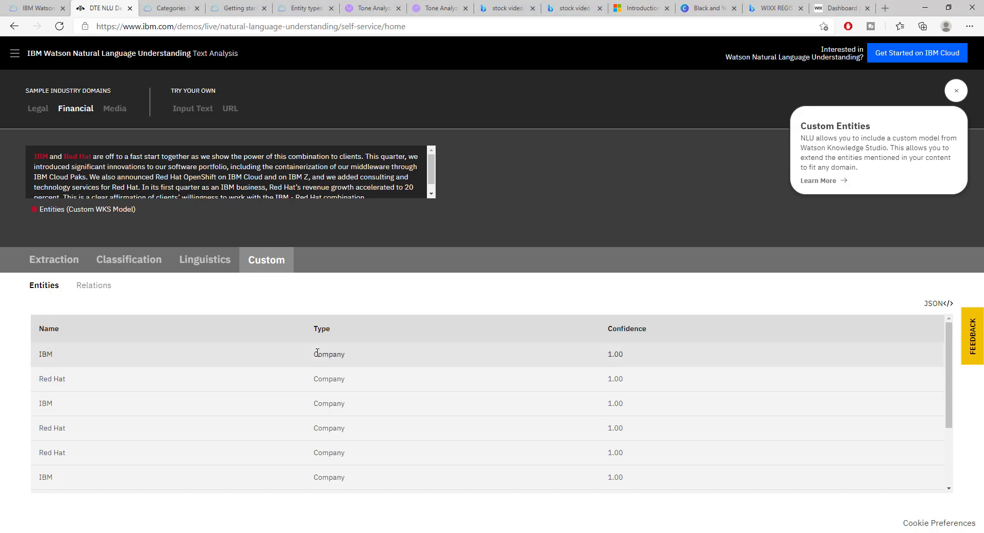
{"action": "scroll", "coordinate": [87, 361], "scroll_direction": "down", "scroll_amount": 3}
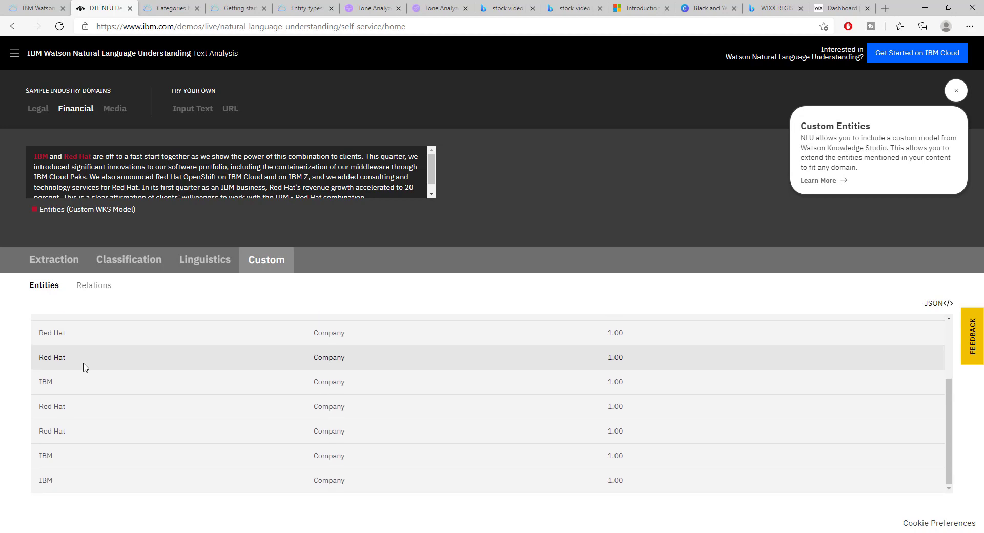
{"action": "scroll", "coordinate": [72, 459], "scroll_direction": "up", "scroll_amount": 3}
{"action": "scroll", "coordinate": [117, 357], "scroll_direction": "down", "scroll_amount": 3}
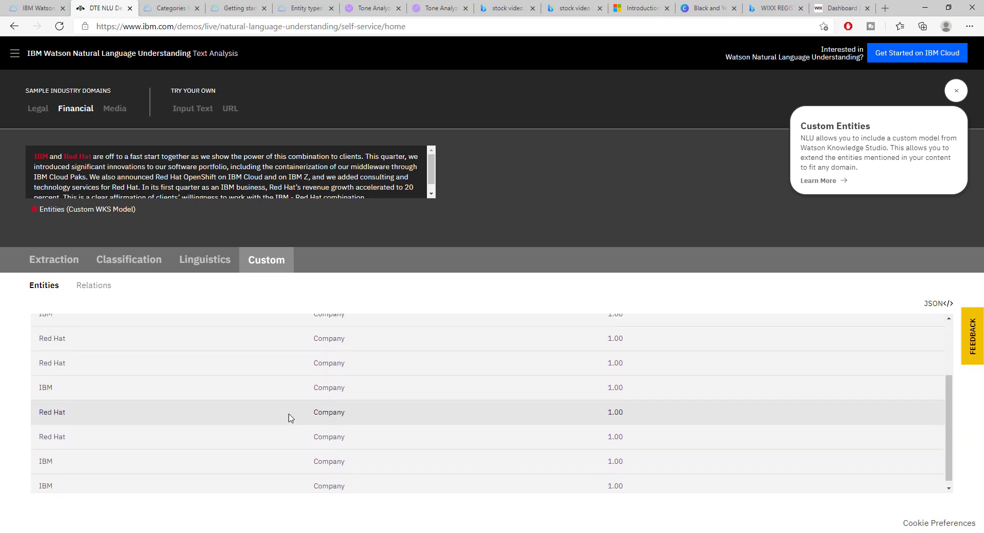
{"action": "scroll", "coordinate": [339, 405], "scroll_direction": "up", "scroll_amount": 3}
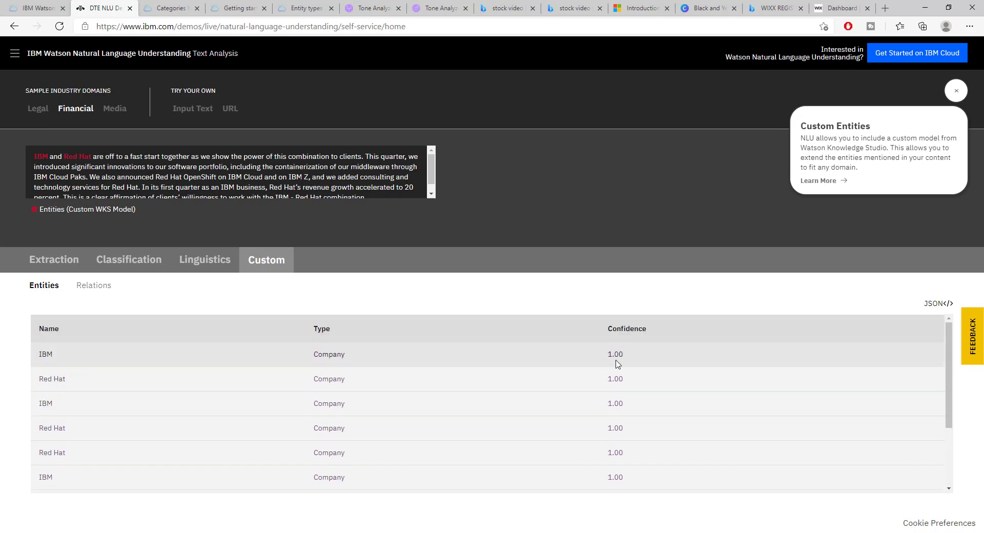
Show Custom Relations, highlighting Company_Works_With_Company and Product_Of_Company relation names.
{"action": "left_click", "coordinate": [95, 288]}
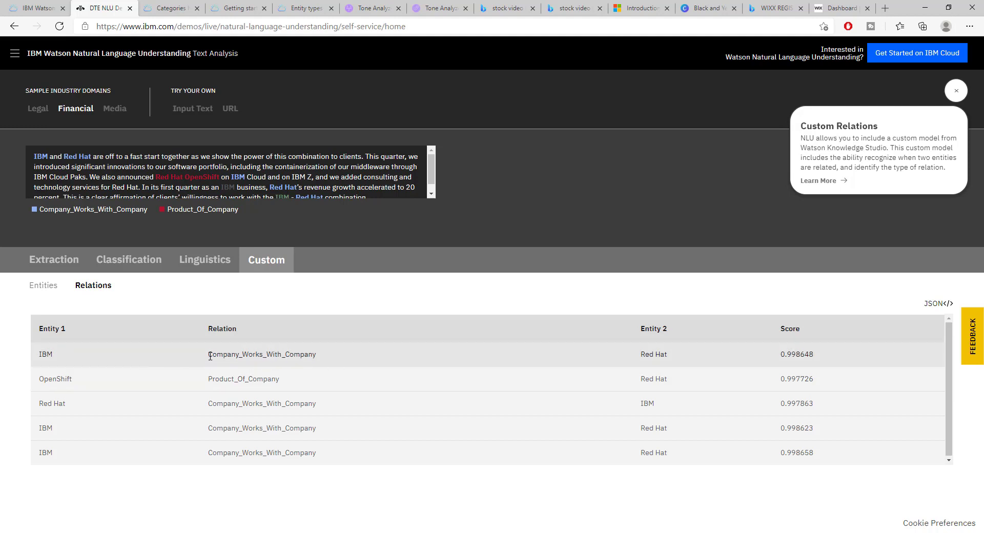
{"action": "double_click", "coordinate": [255, 356]}
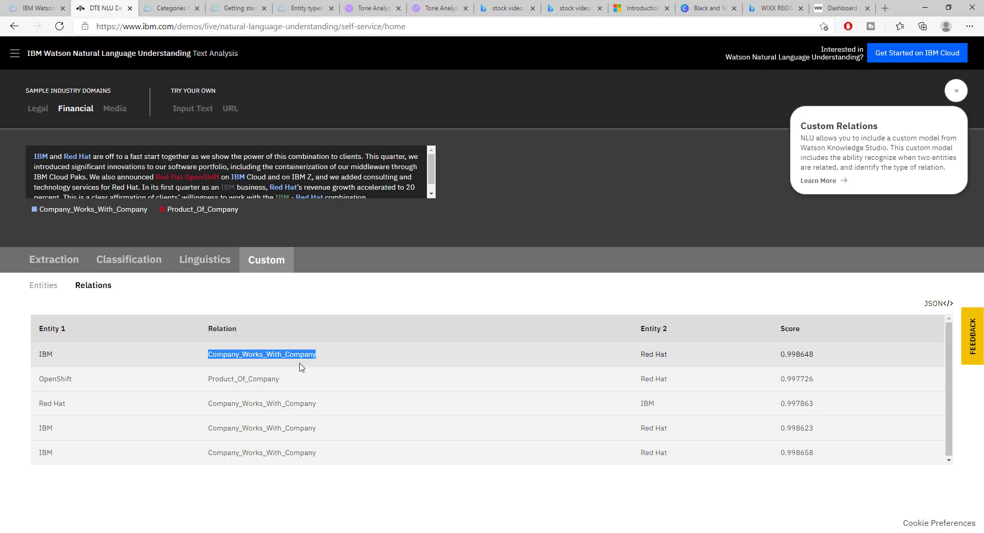
{"action": "left_click_drag", "start_coordinate": [208, 379], "coordinate": [304, 382]}
{"action": "left_click", "coordinate": [557, 385]}
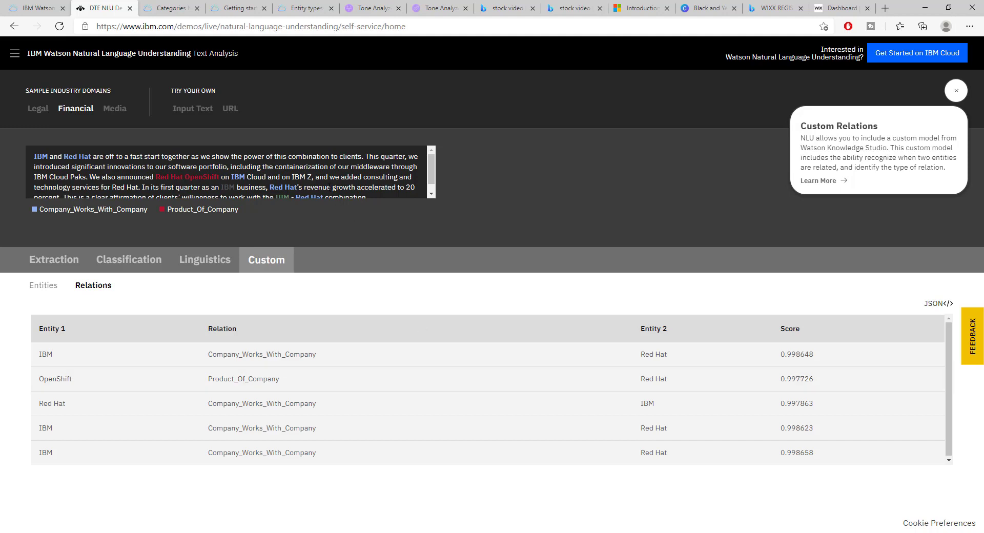
{"action": "scroll", "coordinate": [225, 171], "scroll_direction": "down", "scroll_amount": 1}
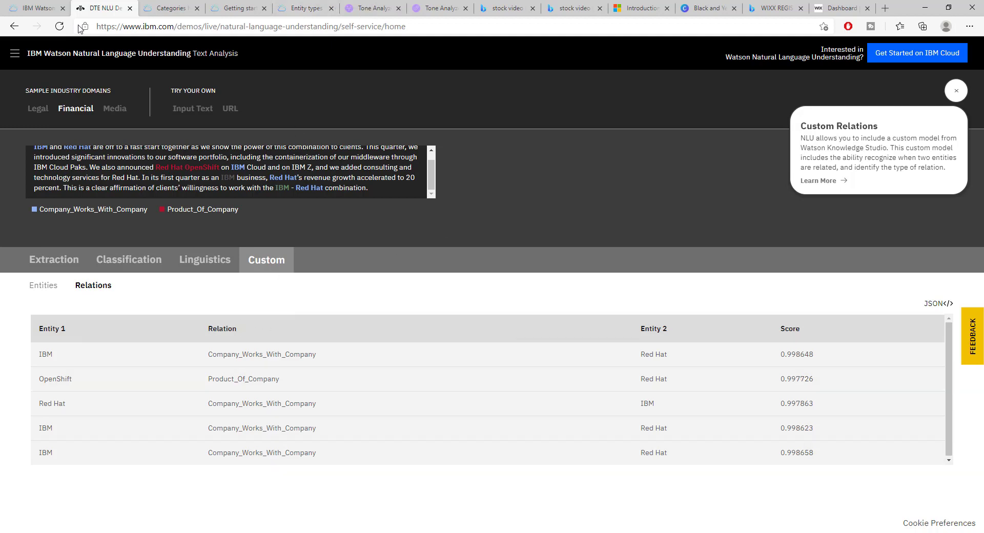
Go to the NLU API docs and scroll to the Categories feature section.
{"action": "left_click", "coordinate": [49, 7]}
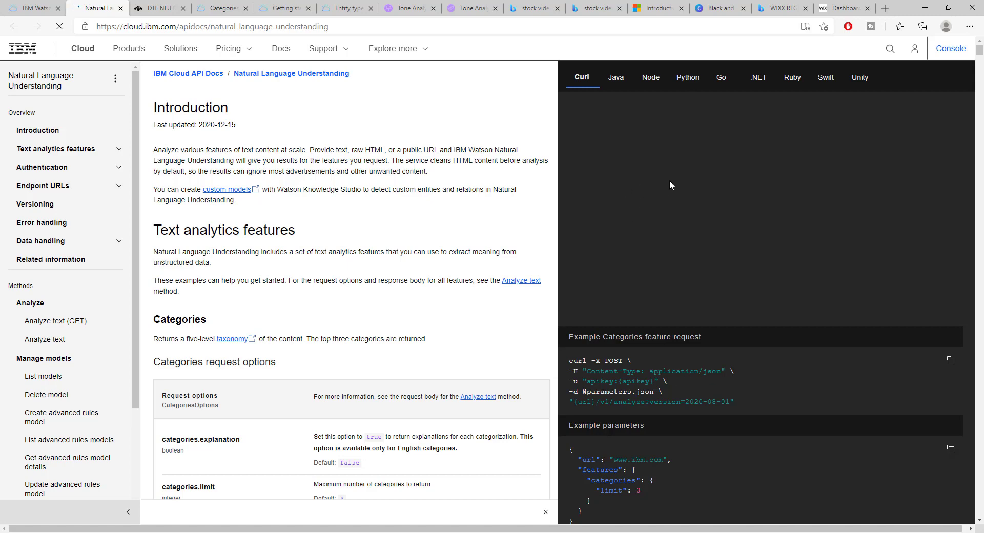
{"action": "scroll", "coordinate": [687, 150], "scroll_direction": "down", "scroll_amount": 5}
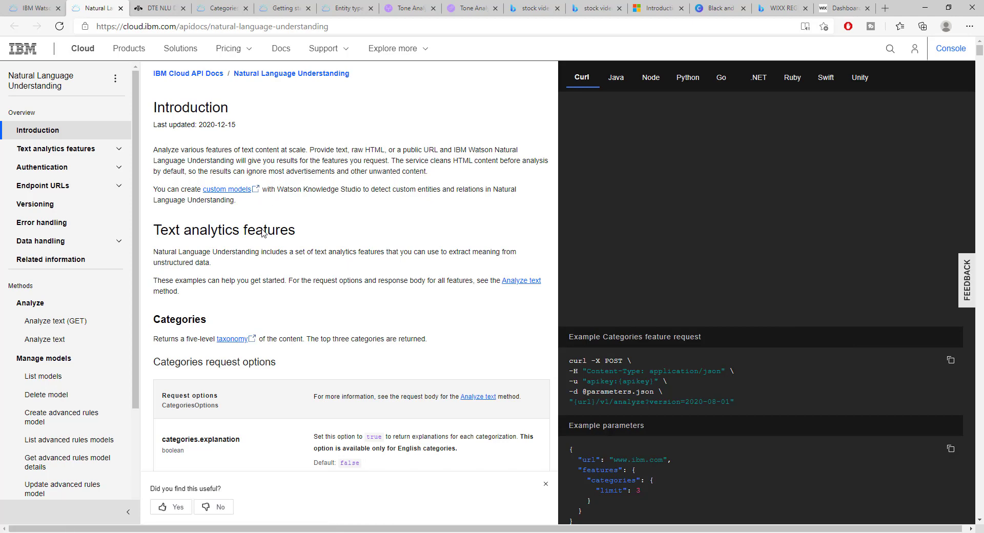
{"action": "scroll", "coordinate": [259, 242], "scroll_direction": "down", "scroll_amount": 1}
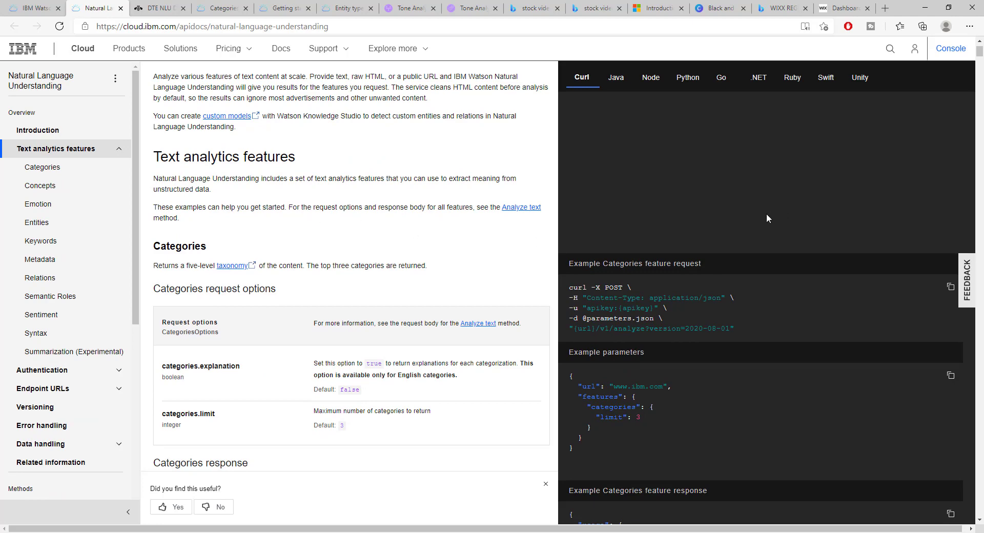
{"action": "scroll", "coordinate": [767, 215], "scroll_direction": "down", "scroll_amount": 2}
{"action": "scroll", "coordinate": [767, 214], "scroll_direction": "down", "scroll_amount": 1}
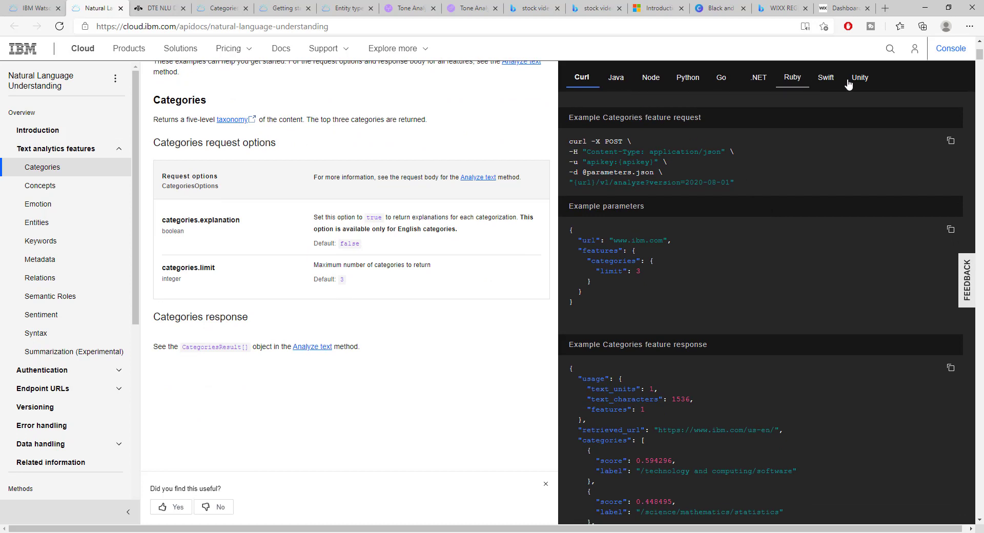
Switch the code examples to Python and select the example's import lines.
{"action": "left_click", "coordinate": [682, 88]}
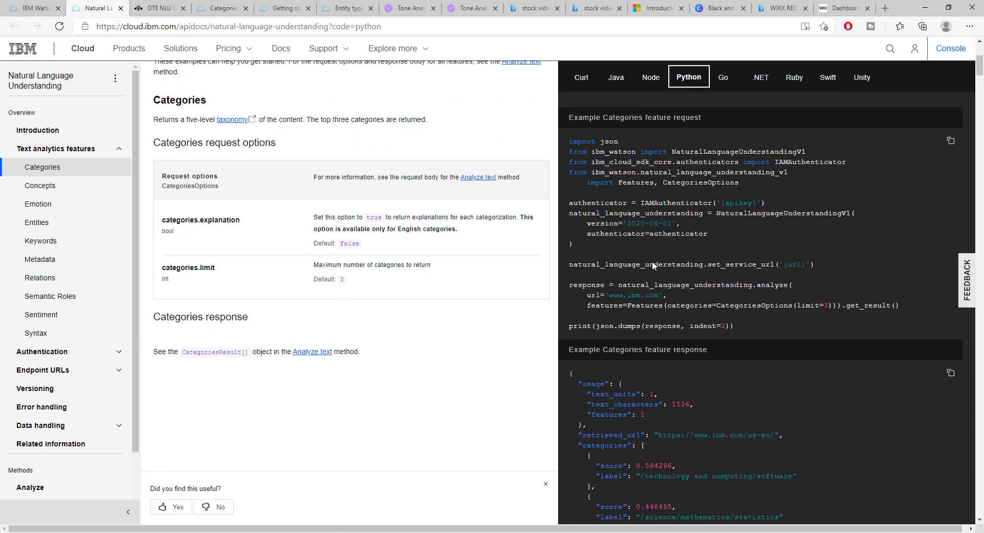
{"action": "left_click_drag", "start_coordinate": [569, 138], "coordinate": [774, 330]}
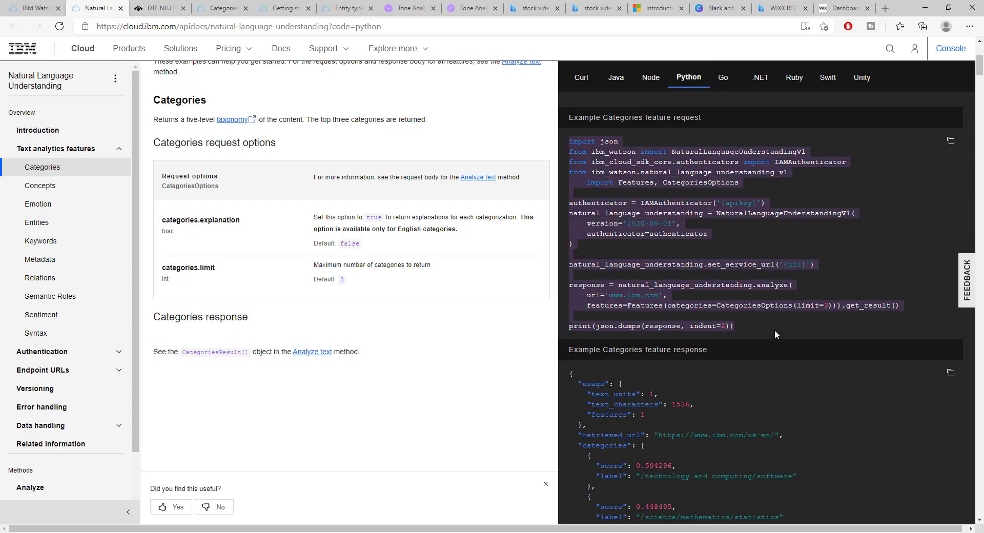
{"action": "scroll", "coordinate": [774, 330], "scroll_direction": "down", "scroll_amount": 5}
{"action": "scroll", "coordinate": [647, 285], "scroll_direction": "up", "scroll_amount": 8}
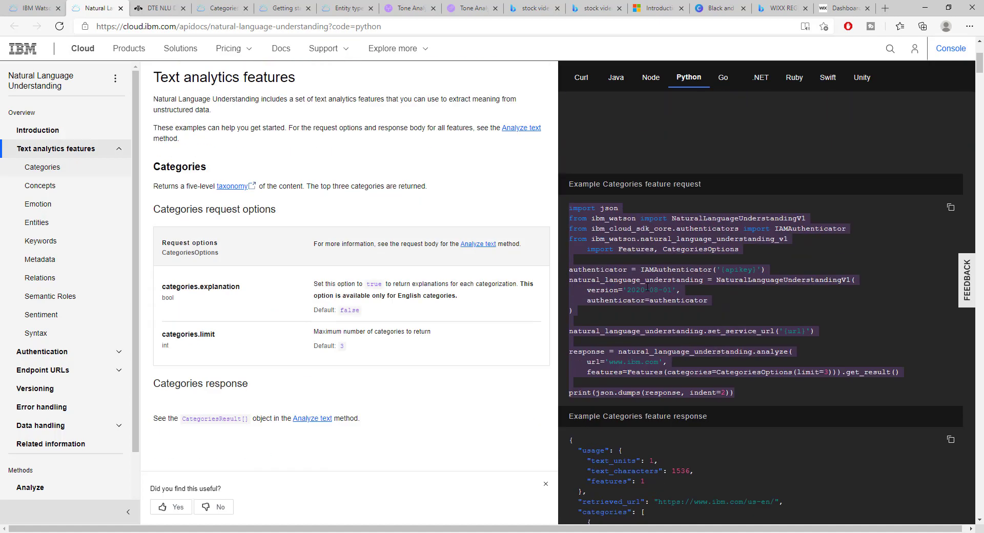
Select the Python authenticator setup lines, then return to the Introduction's pip install command.
{"action": "scroll", "coordinate": [610, 314], "scroll_direction": "down", "scroll_amount": 11}
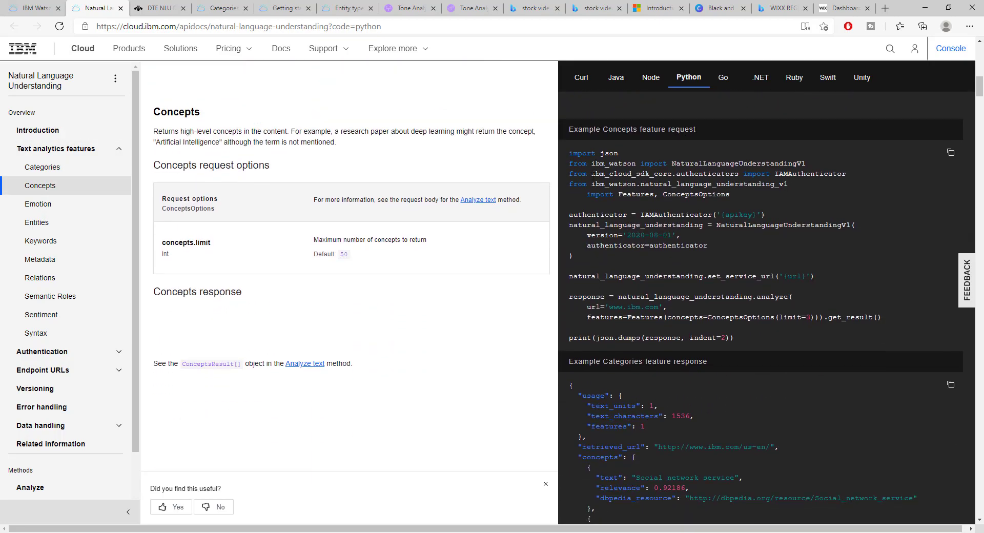
{"action": "scroll", "coordinate": [593, 177], "scroll_direction": "down", "scroll_amount": 2}
{"action": "scroll", "coordinate": [657, 284], "scroll_direction": "down", "scroll_amount": 4}
{"action": "scroll", "coordinate": [658, 301], "scroll_direction": "up", "scroll_amount": 4}
{"action": "scroll", "coordinate": [658, 301], "scroll_direction": "up", "scroll_amount": 4}
{"action": "left_click_drag", "start_coordinate": [735, 420], "coordinate": [570, 404]}
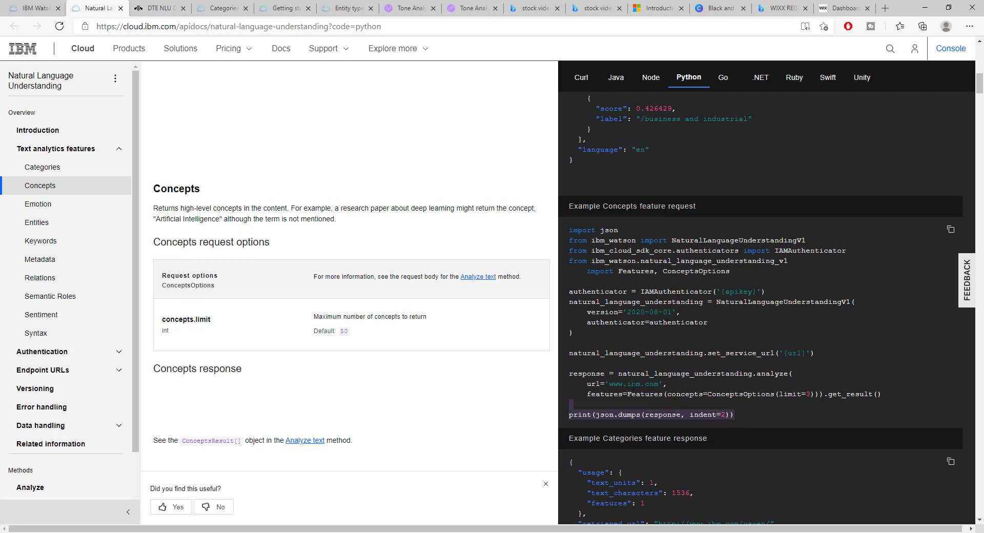
{"action": "left_click_drag", "start_coordinate": [628, 381], "coordinate": [572, 290]}
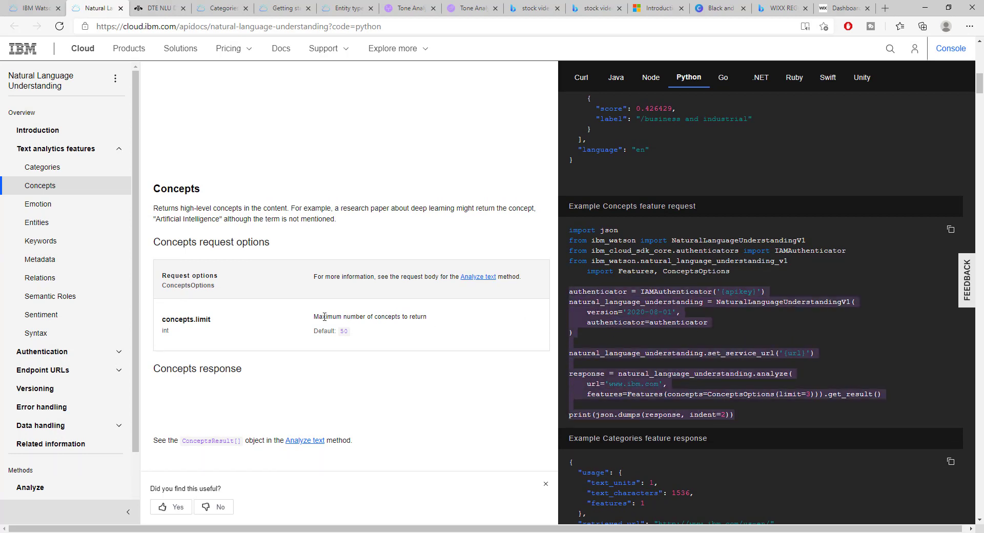
{"action": "scroll", "coordinate": [311, 177], "scroll_direction": "up", "scroll_amount": 15}
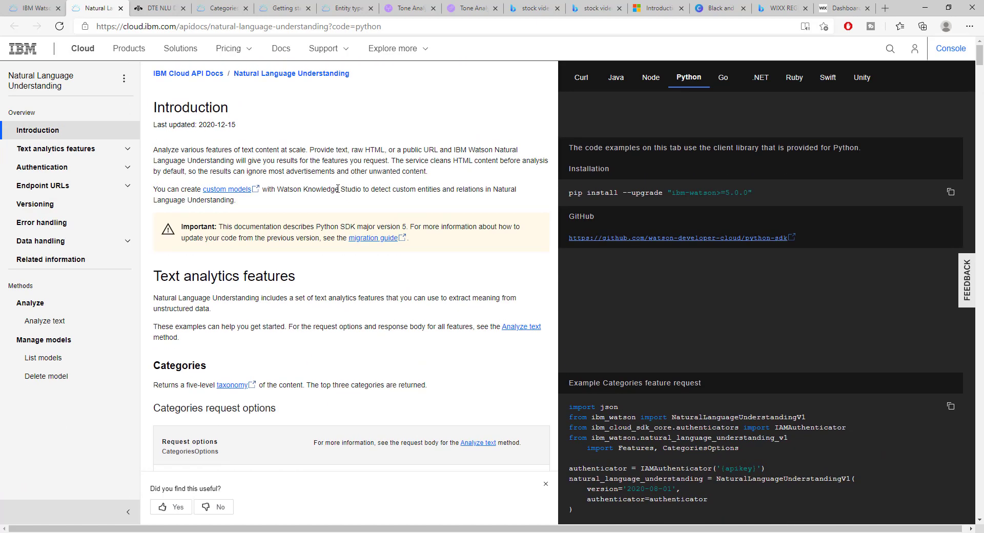
Return to the Natural Language Understanding-qu Manage page with its API key and URL.
{"action": "left_click", "coordinate": [25, 8]}
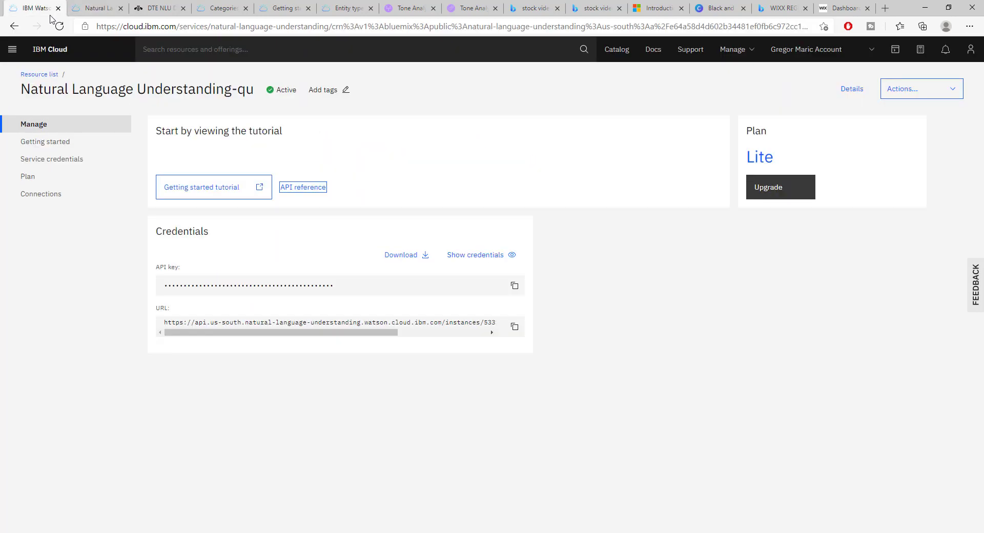